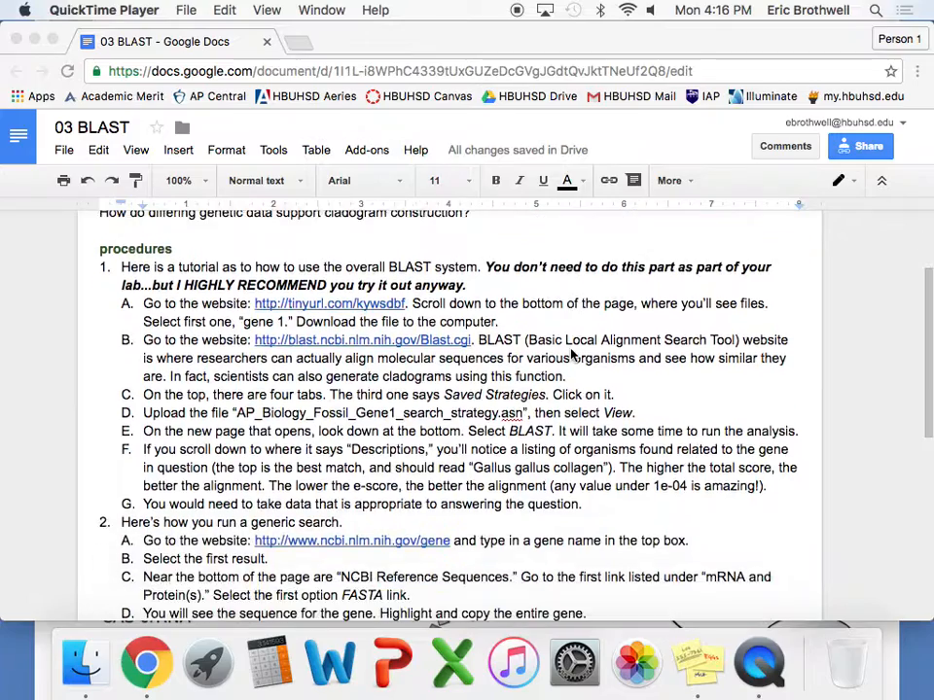
Open the NCBI Gene website from the link in the lab document's generic search instructions.
scroll(572, 355, "down", 2)
scroll(572, 355, "down", 4)
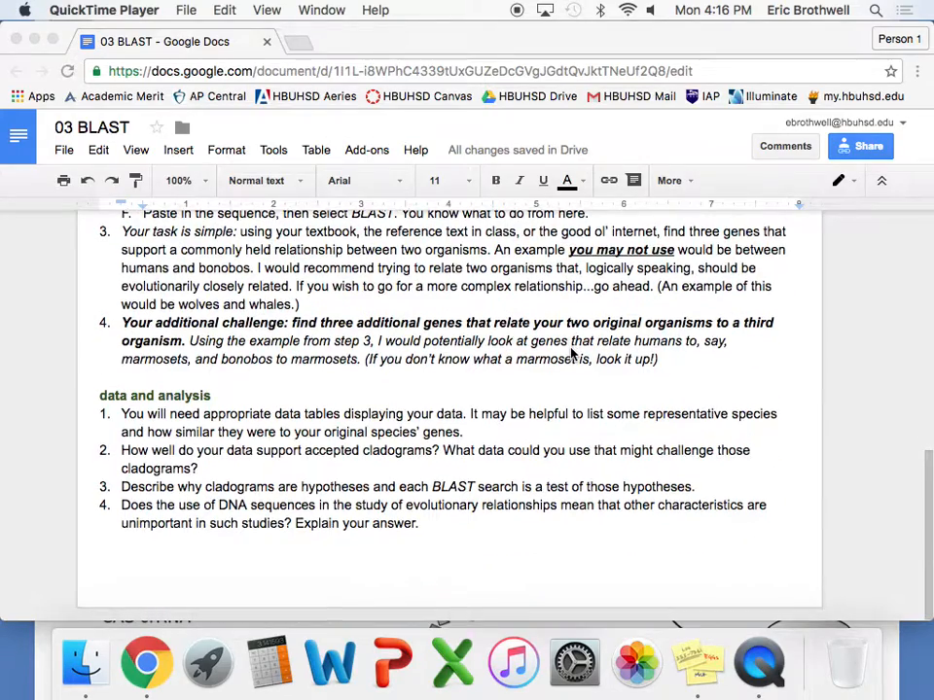
scroll(572, 355, "up", 9)
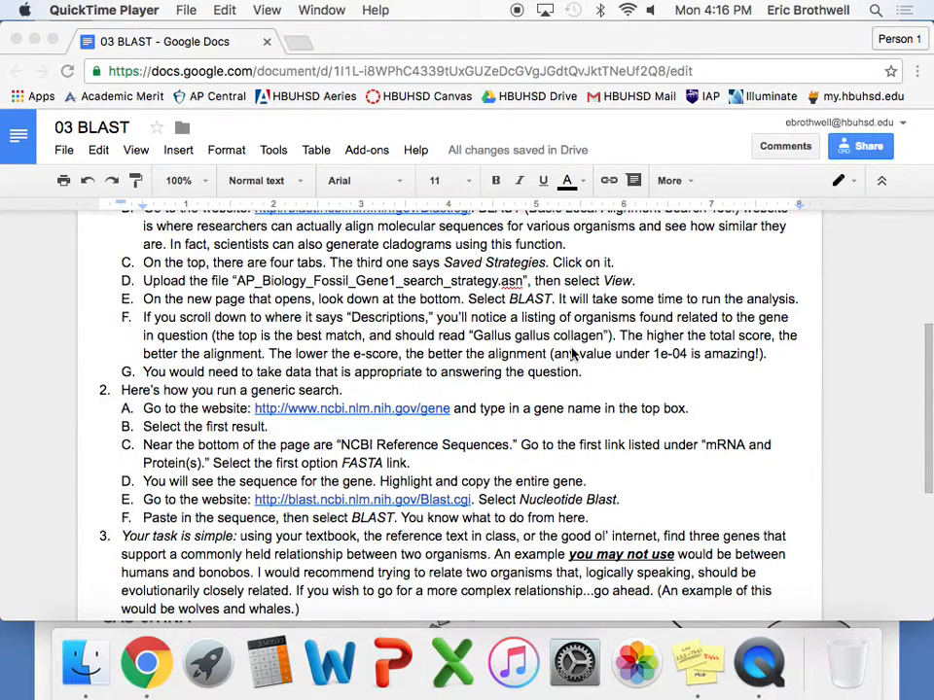
scroll(549, 359, "up", 2)
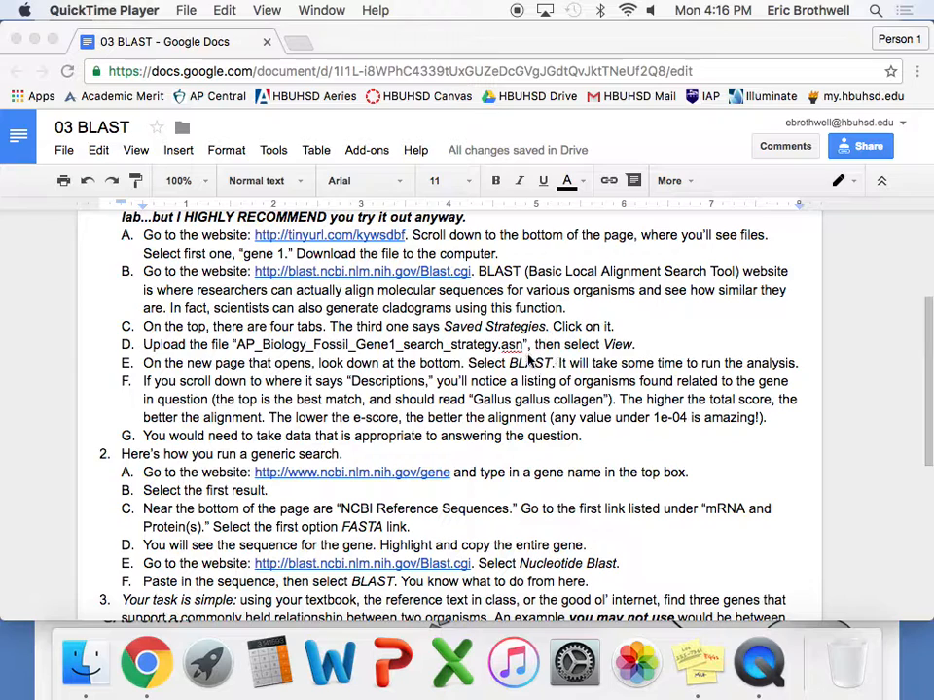
left_click(379, 500)
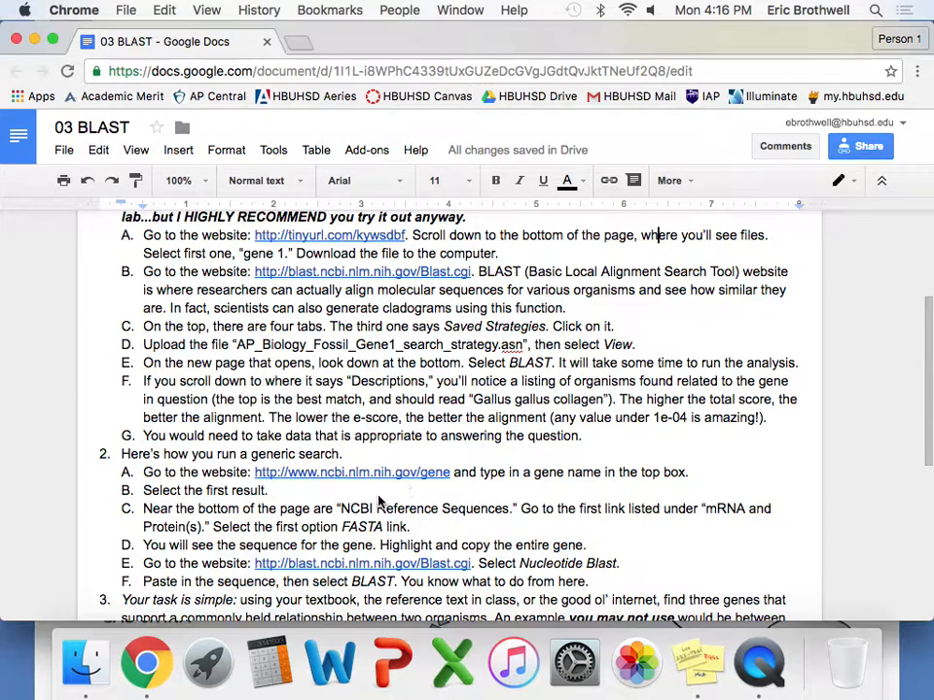
left_click(360, 474)
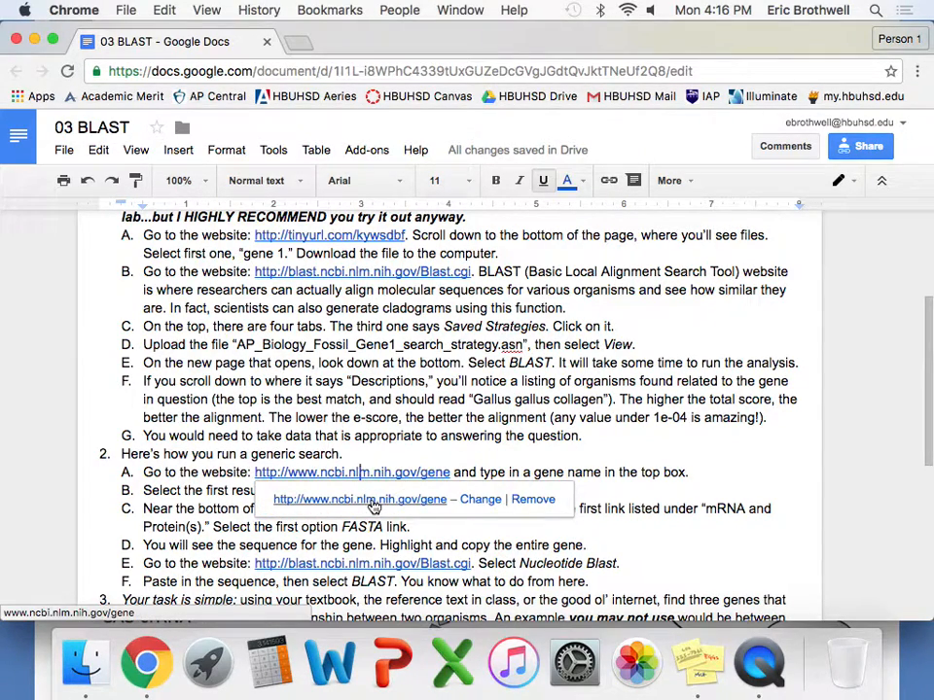
left_click(379, 503)
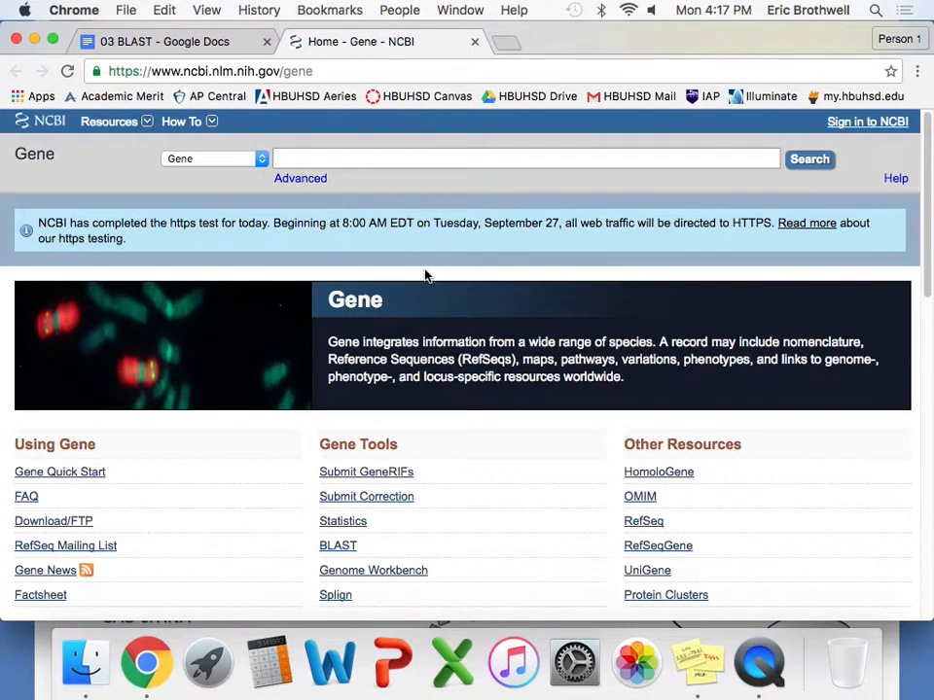
Search the Gene database for "eye color" and open the human OCA2 gene record from the results.
type("eye color")
key("Return")
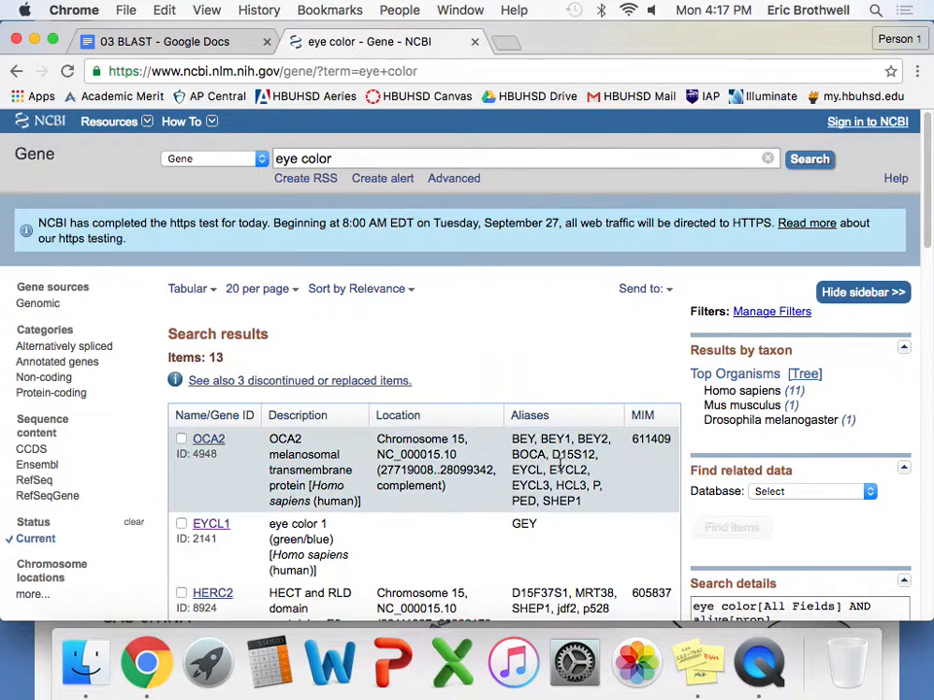
scroll(246, 397, "down", 1)
scroll(246, 398, "down", 15)
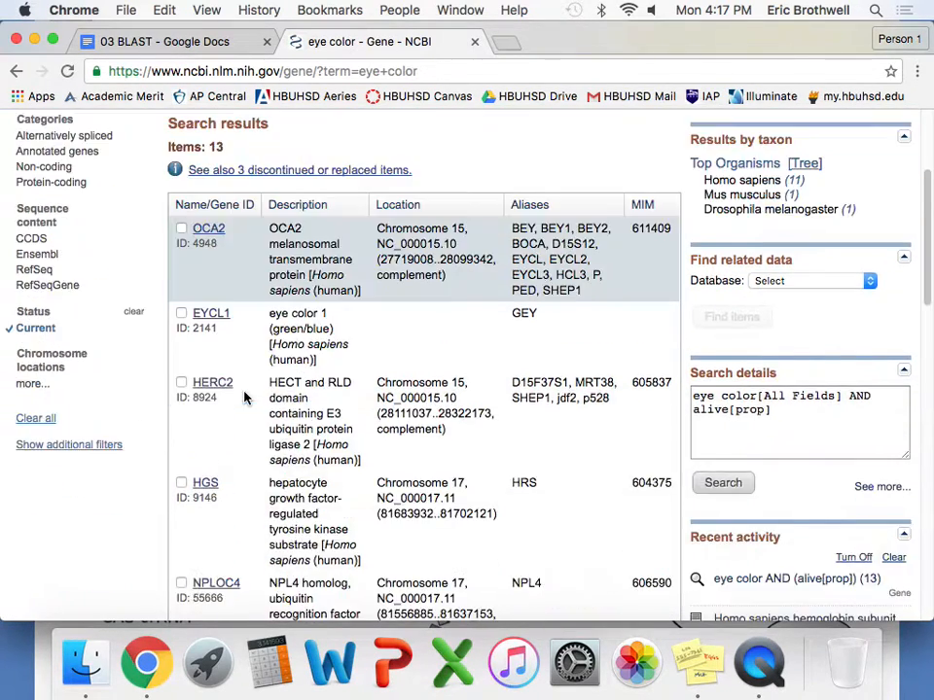
scroll(359, 273, "up", 5)
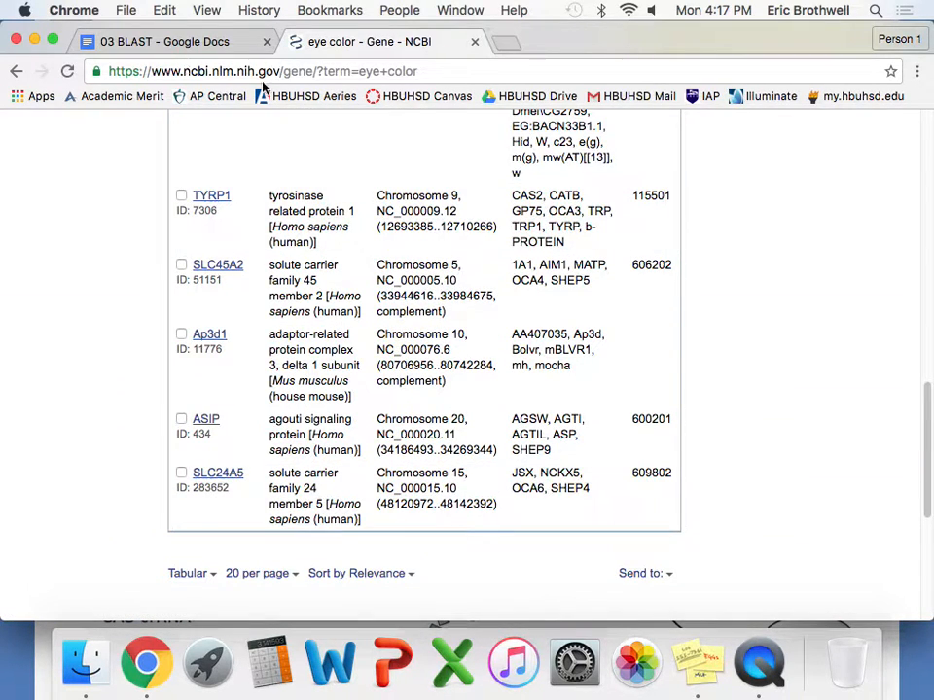
scroll(290, 195, "up", 3)
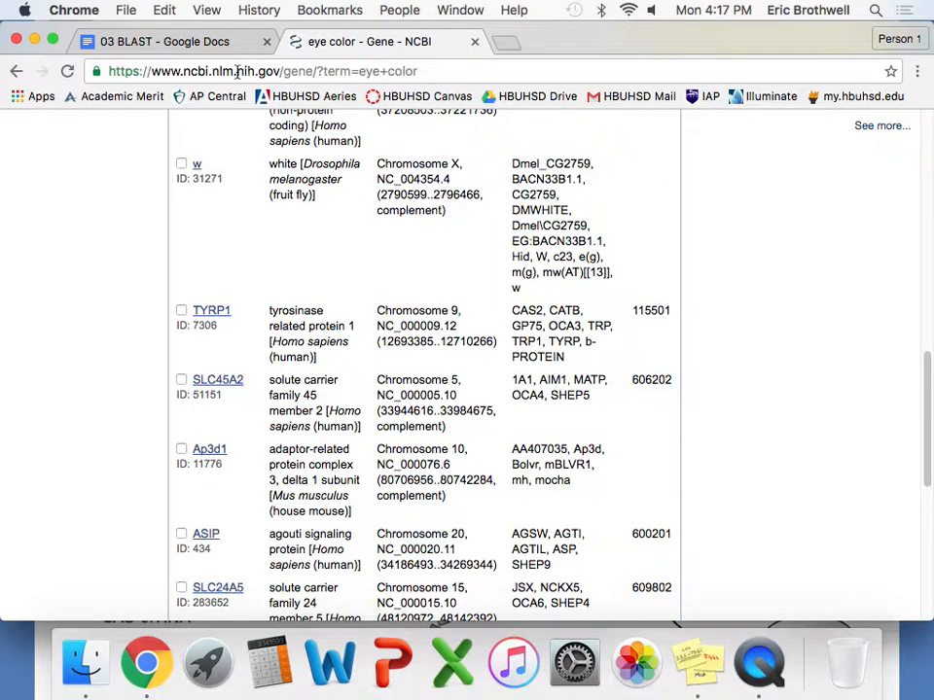
scroll(366, 226, "up", 10)
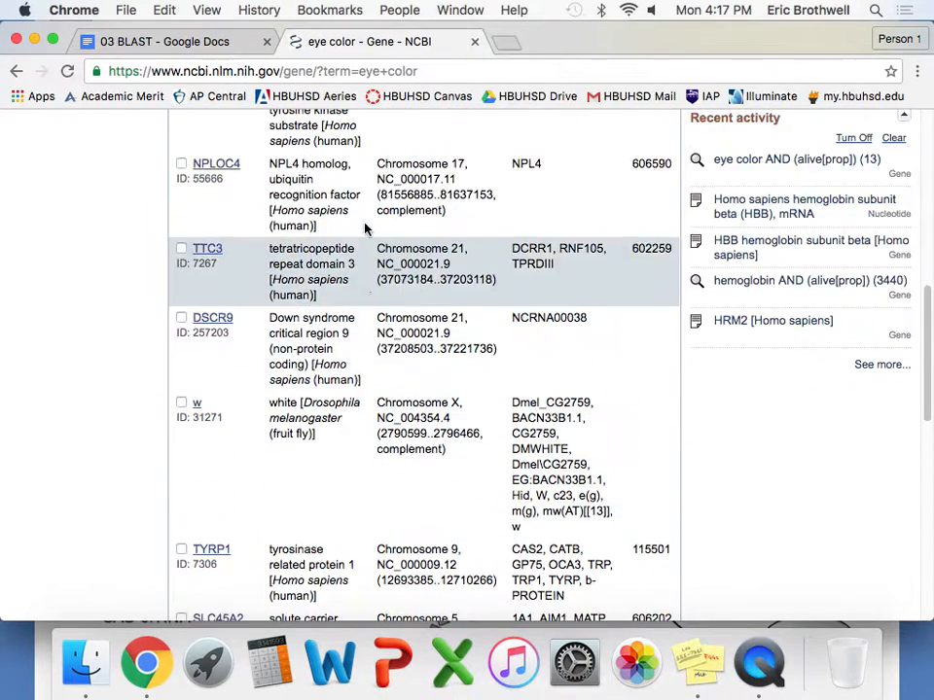
scroll(366, 230, "up", 5)
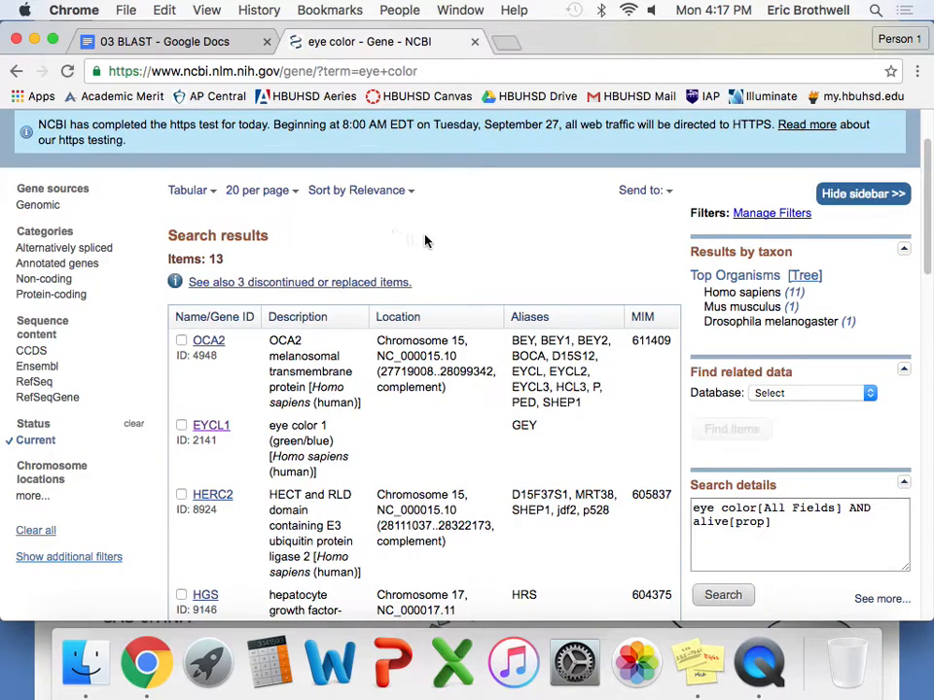
scroll(425, 239, "down", 1)
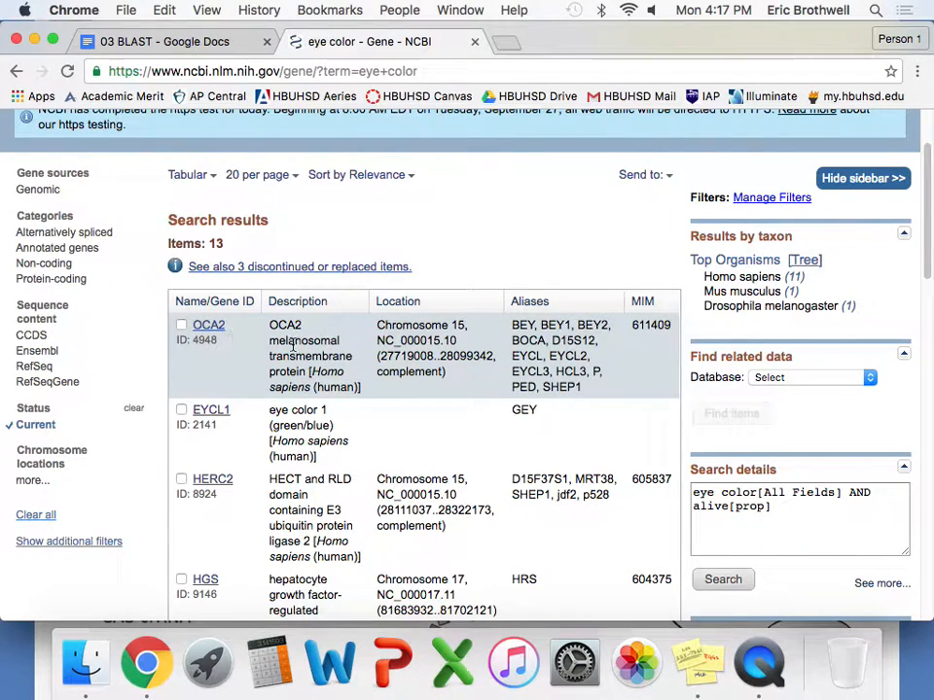
left_click(208, 328)
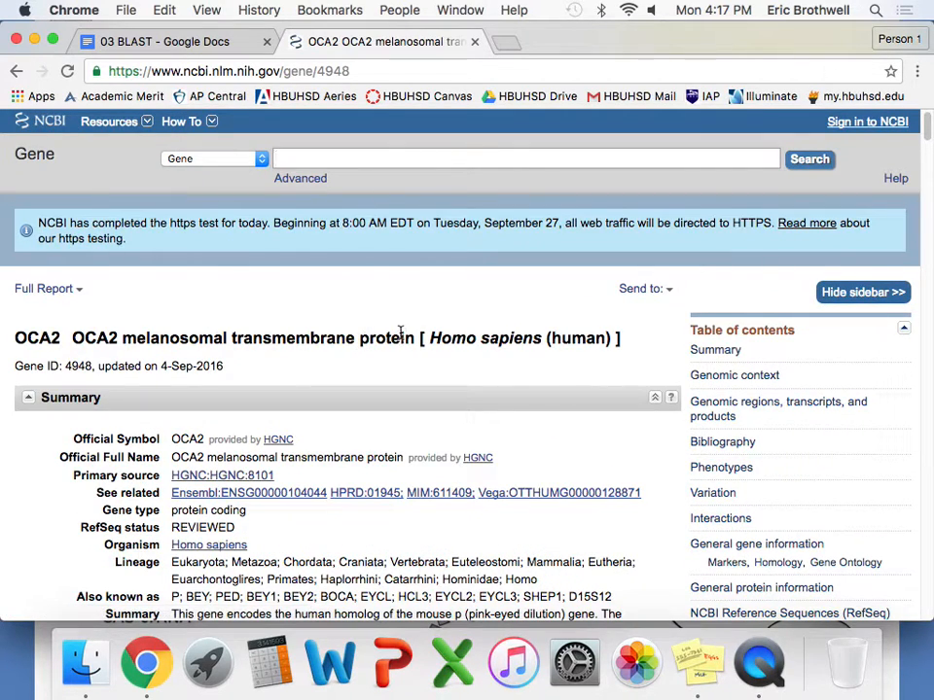
Review the lineage and the descriptive summary paragraph in the OCA2 record's Summary section.
scroll(397, 332, "down", 3)
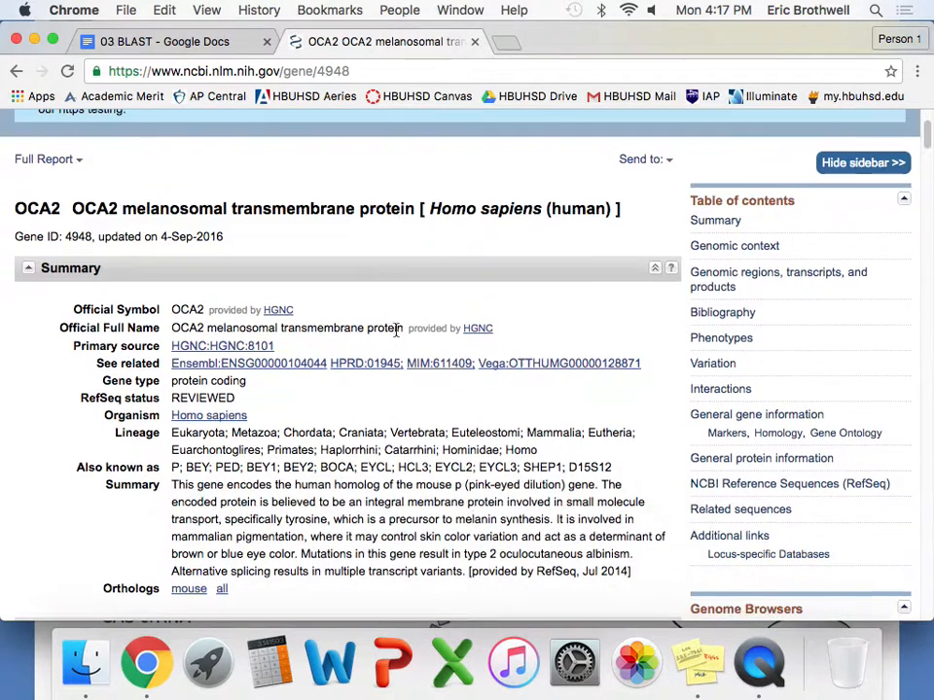
left_click_drag(171, 430, 559, 450)
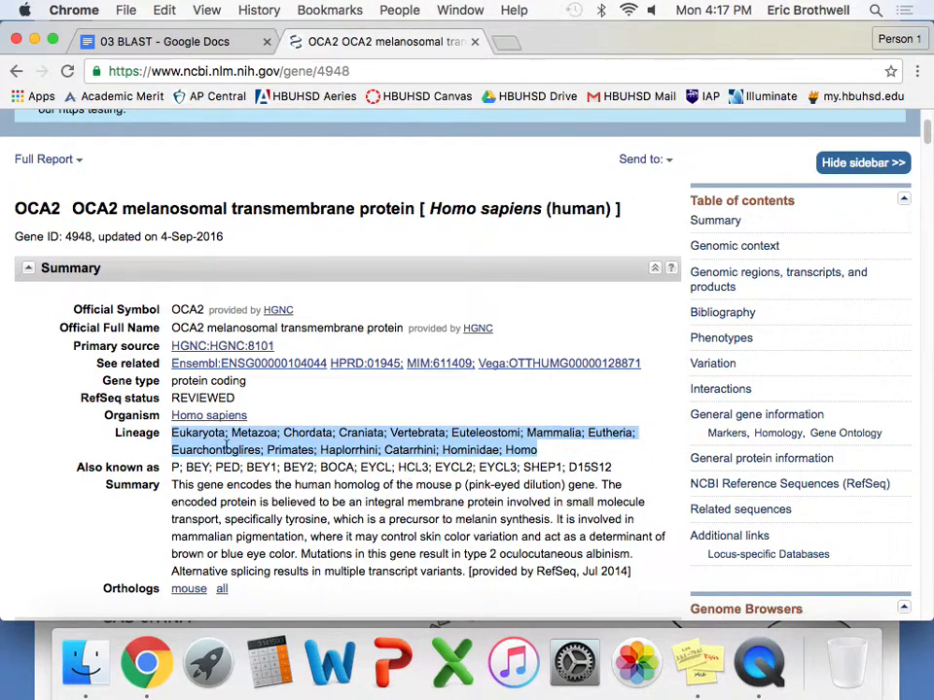
left_click(173, 434)
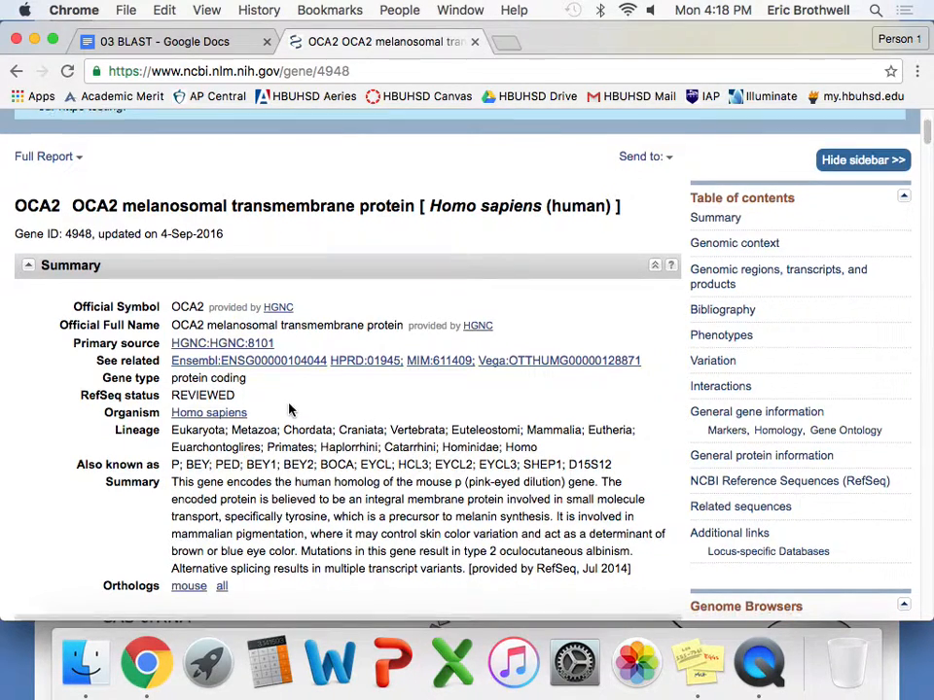
scroll(292, 410, "down", 3)
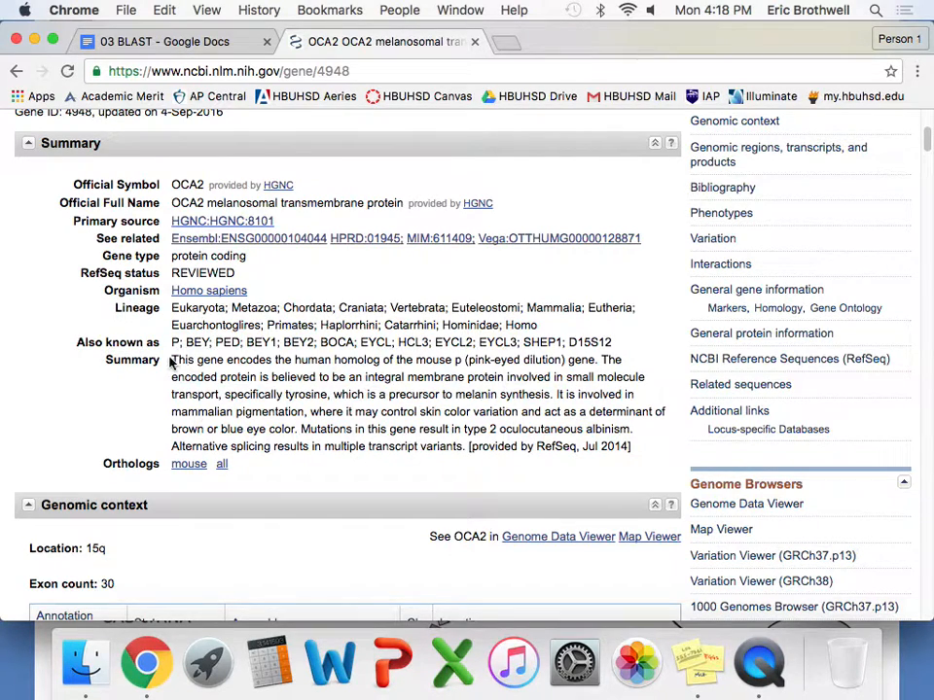
left_click_drag(173, 358, 657, 453)
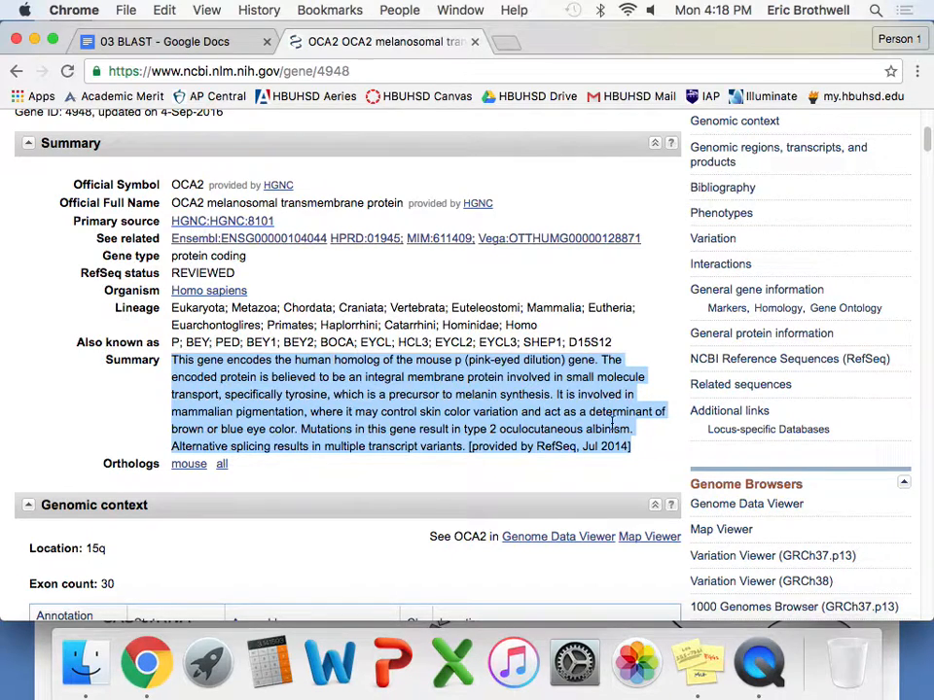
left_click(299, 437)
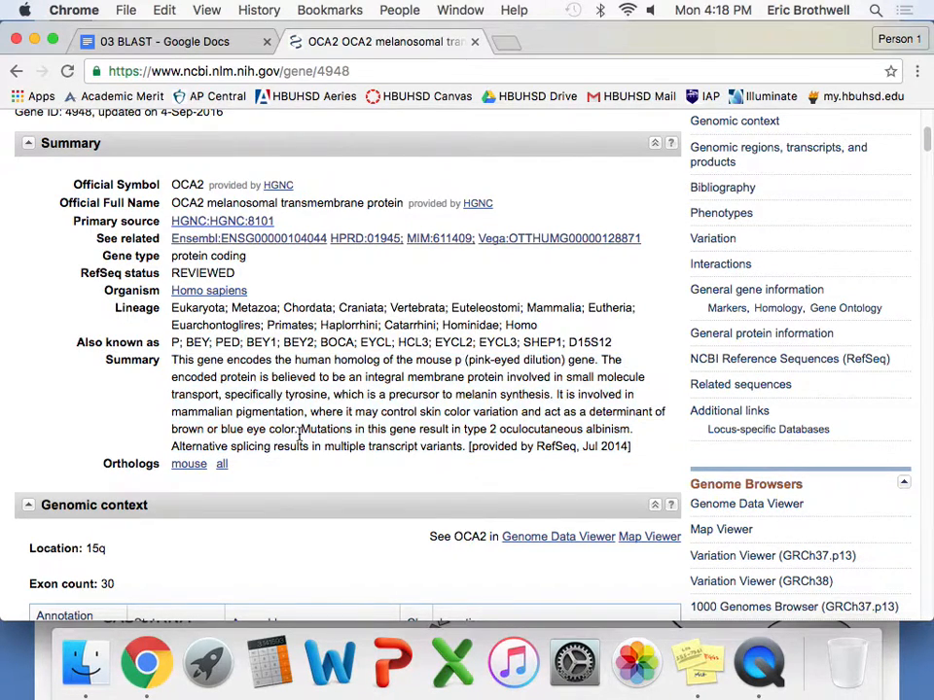
Open the first mRNA record, NM_000275.2, listed under mRNA and Protein(s) in the NCBI Reference Sequences section.
scroll(299, 438, "down", 10)
scroll(299, 437, "down", 20)
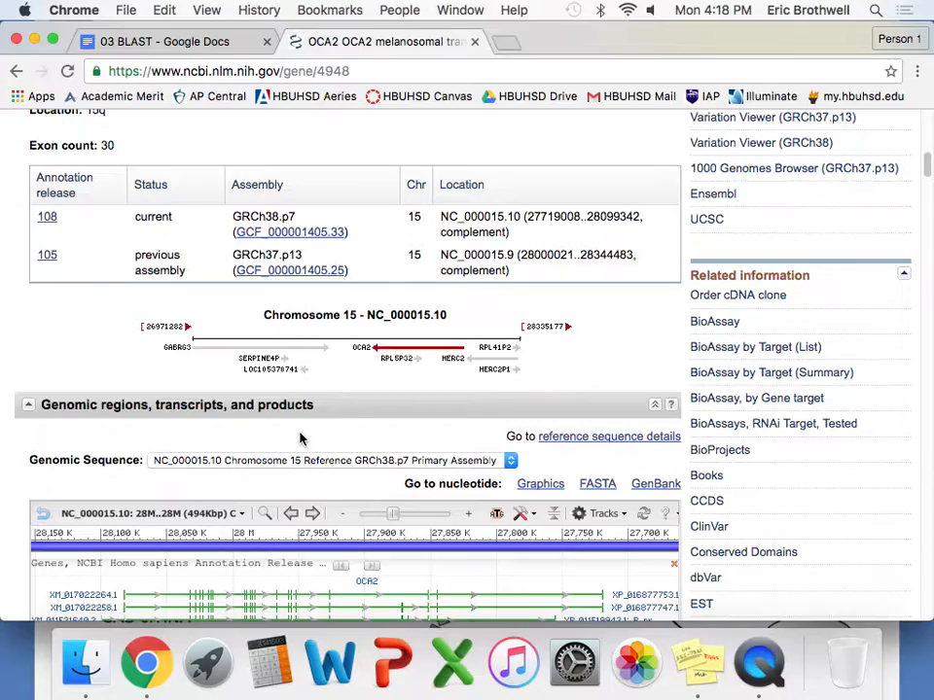
scroll(300, 438, "down", 20)
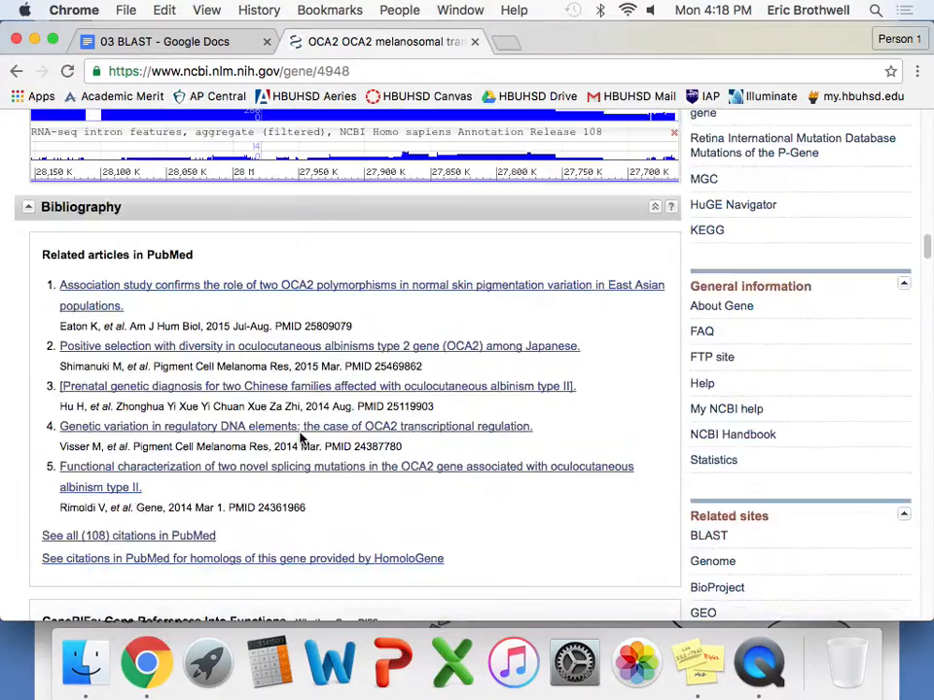
scroll(301, 440, "down", 20)
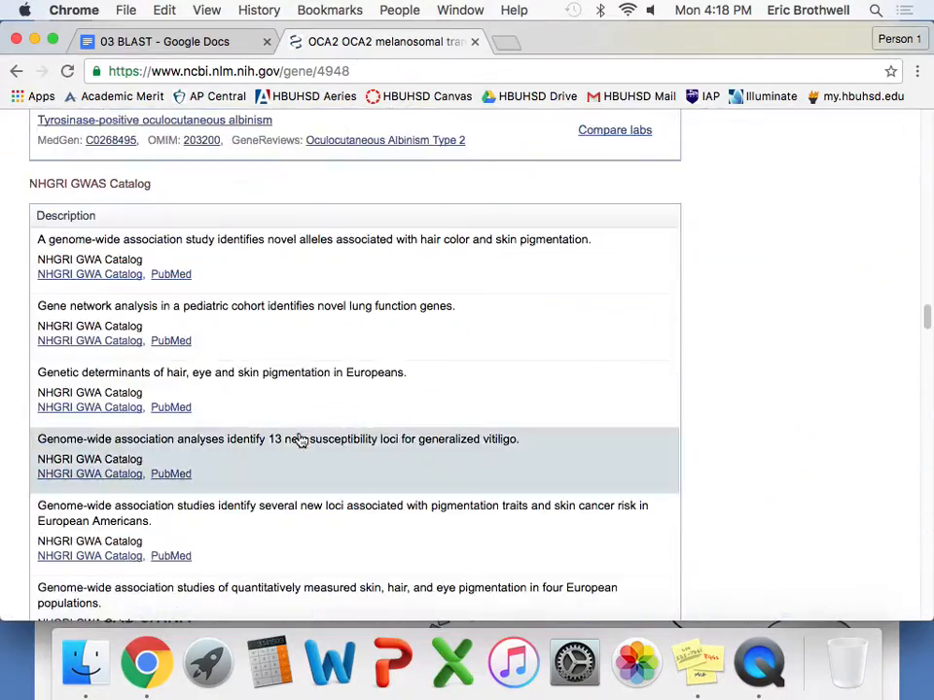
scroll(302, 441, "down", 20)
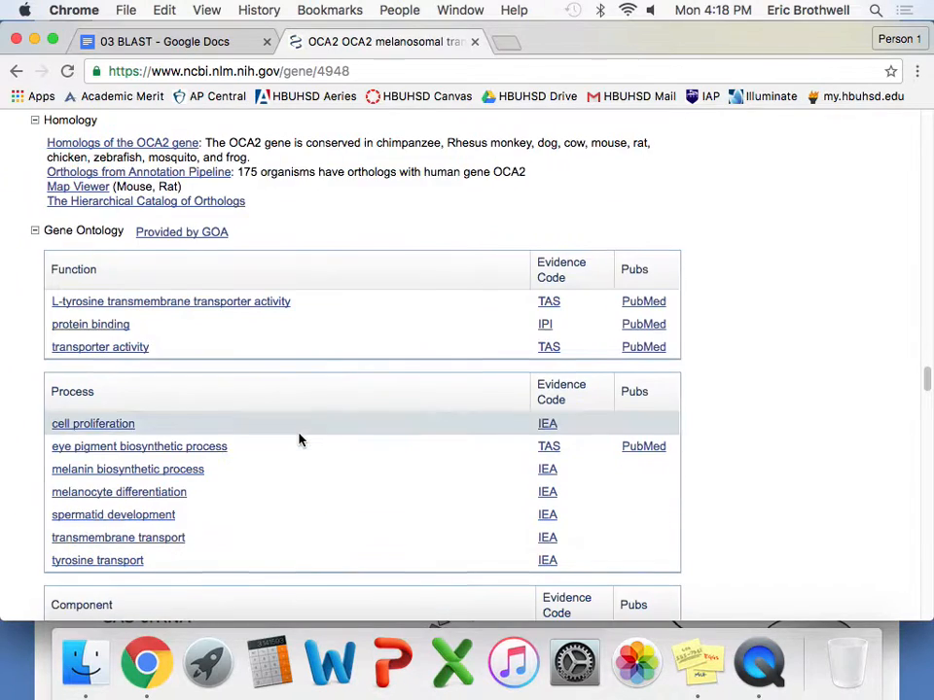
scroll(299, 439, "down", 5)
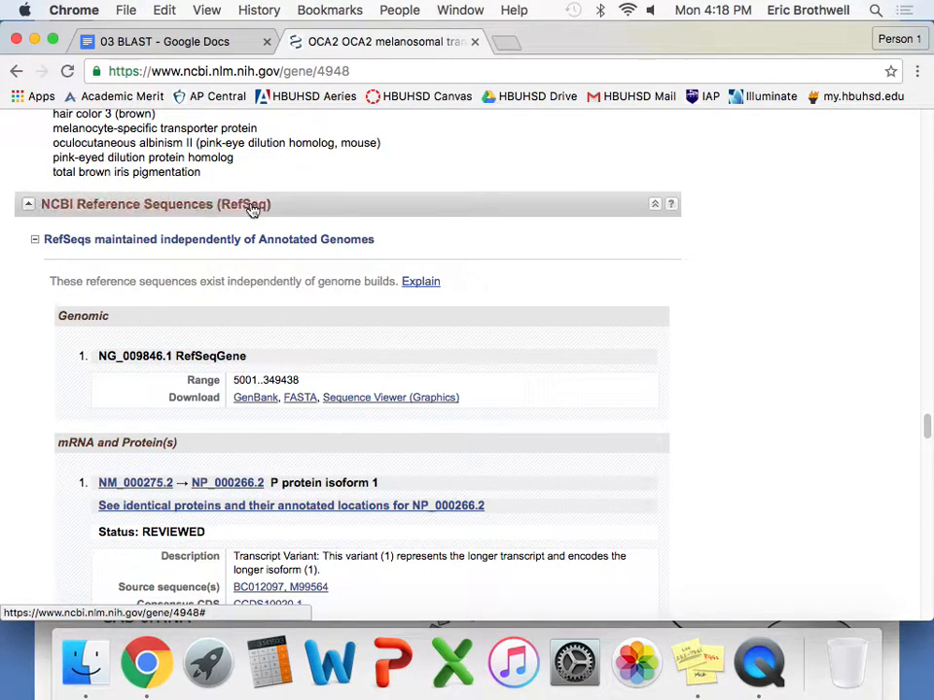
scroll(550, 260, "down", 5)
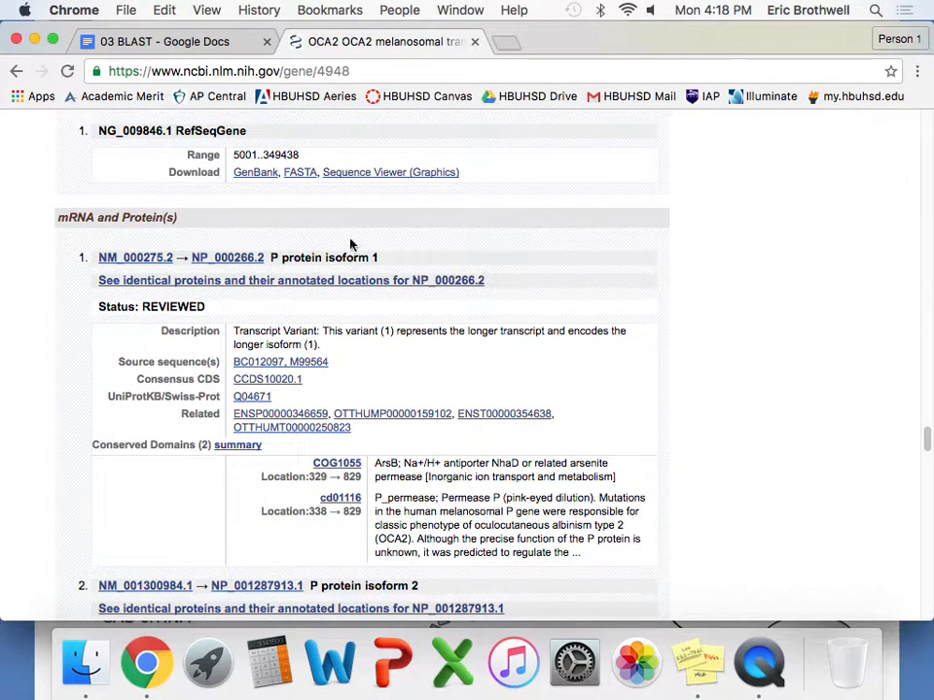
scroll(93, 244, "up", 3)
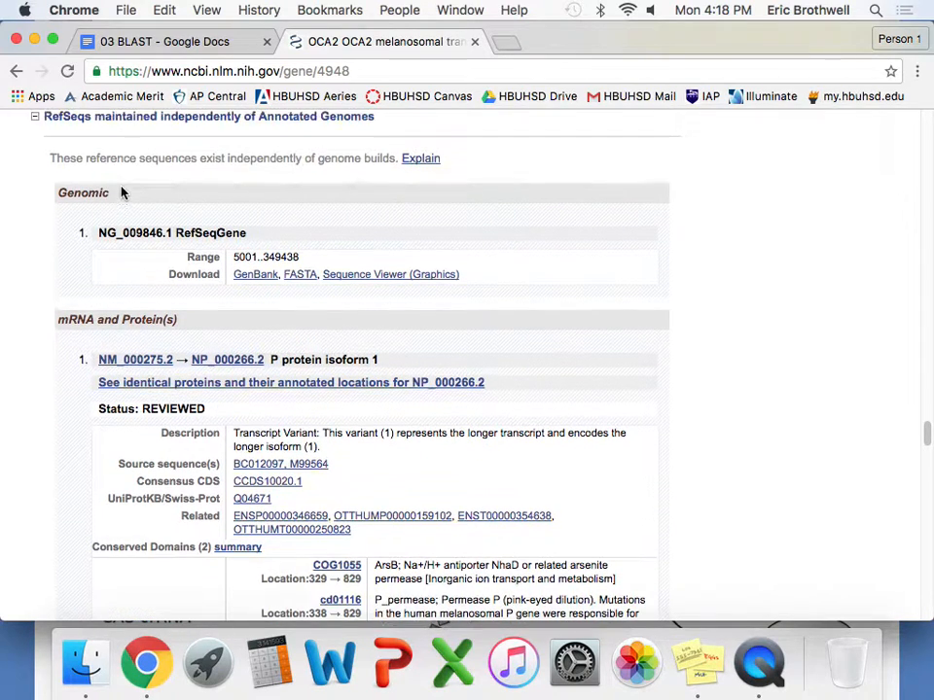
scroll(112, 170, "up", 1)
scroll(179, 305, "down", 1)
left_click(117, 338)
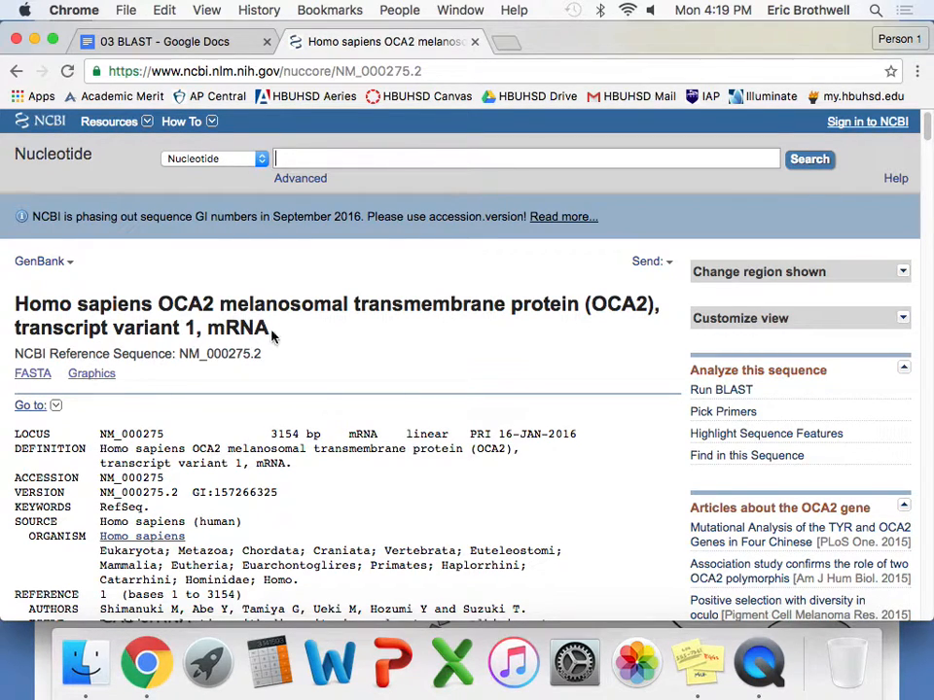
Examine the OCA2 mRNA record down to its full nucleotide sequence in the ORIGIN section.
scroll(316, 320, "down", 10)
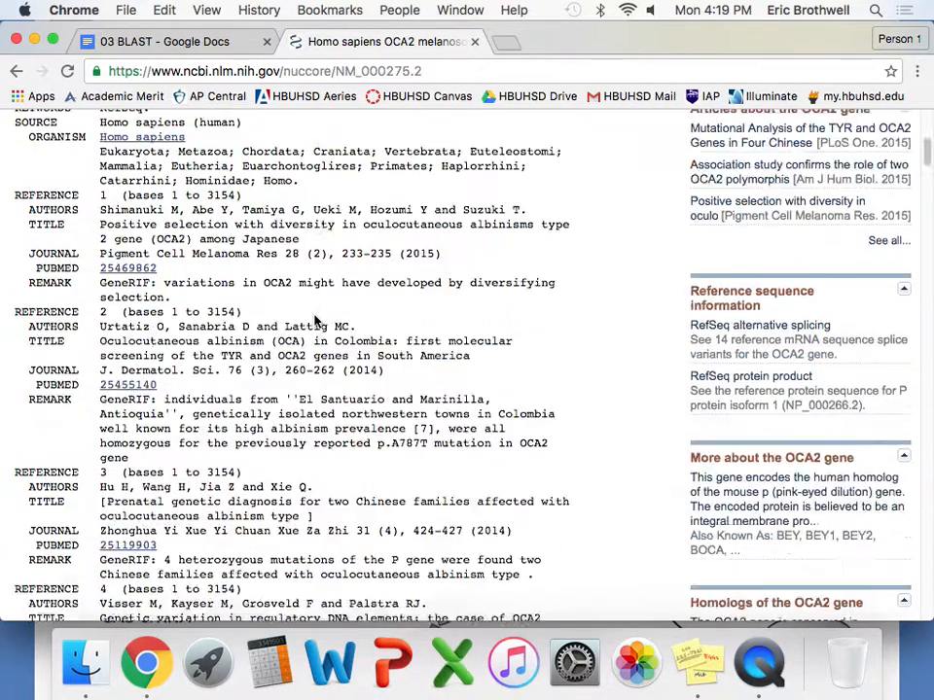
scroll(316, 320, "down", 20)
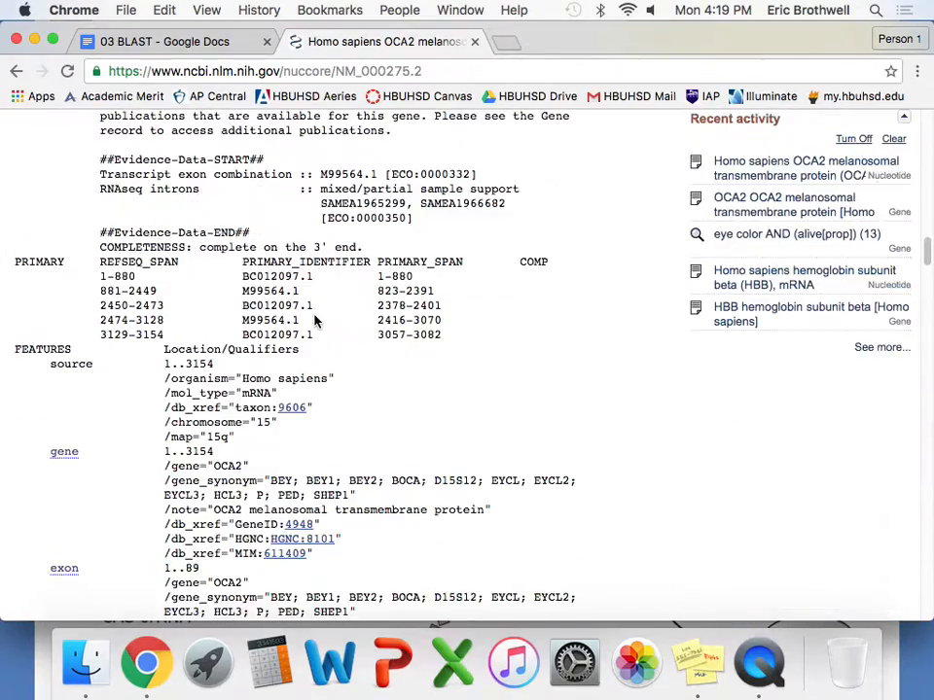
scroll(316, 320, "down", 20)
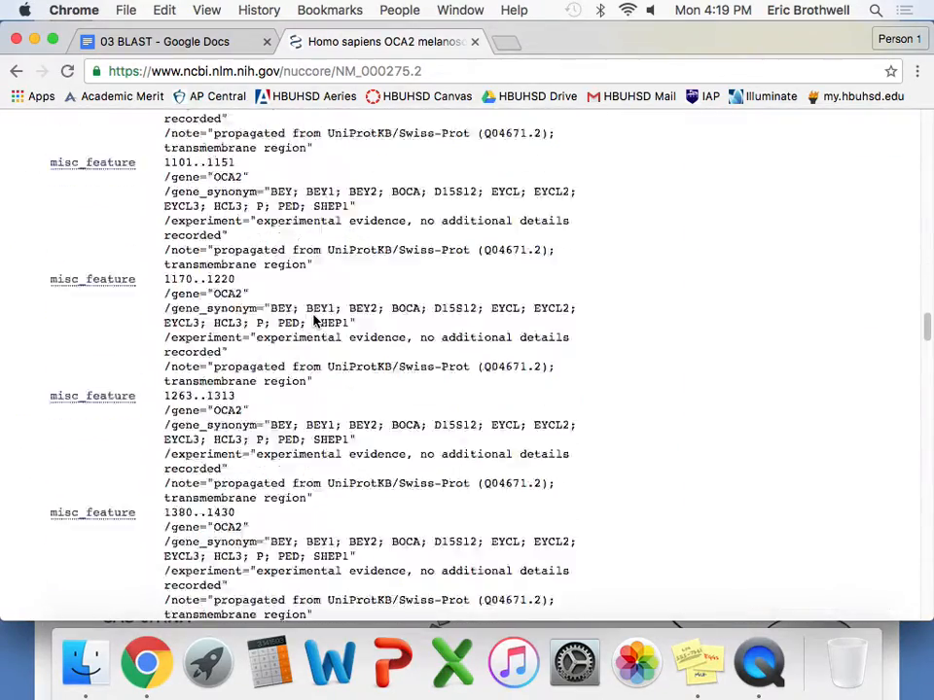
scroll(314, 321, "down", 20)
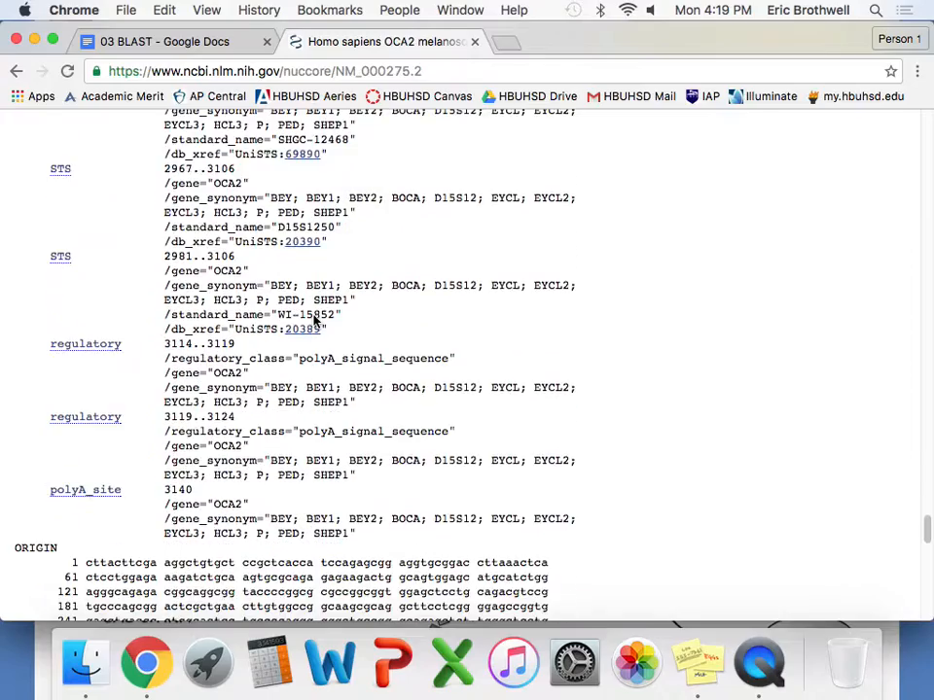
scroll(314, 321, "down", 20)
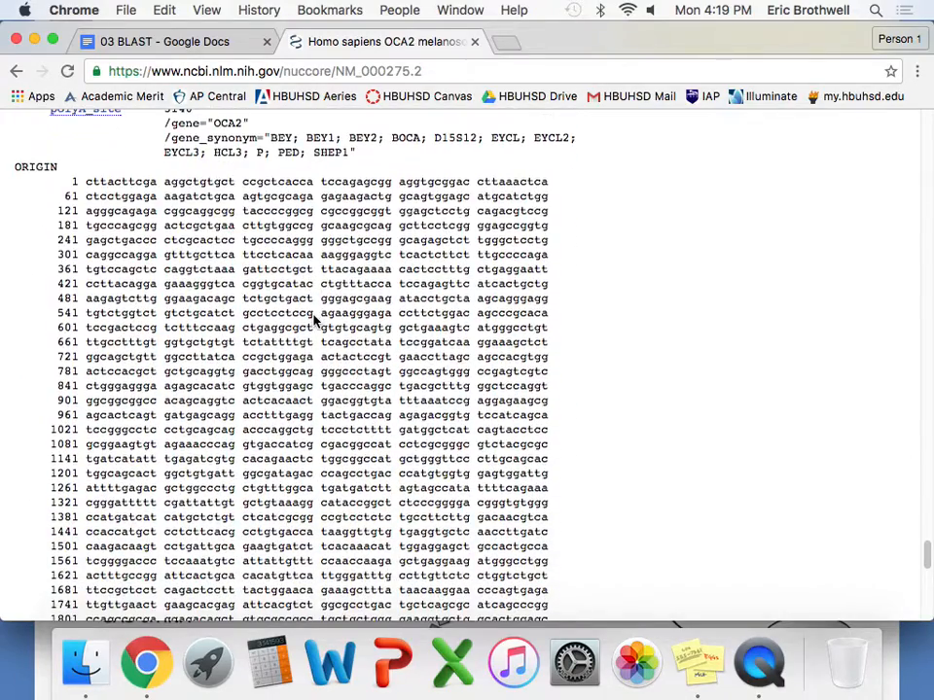
scroll(314, 321, "down", 5)
scroll(314, 321, "up", 6)
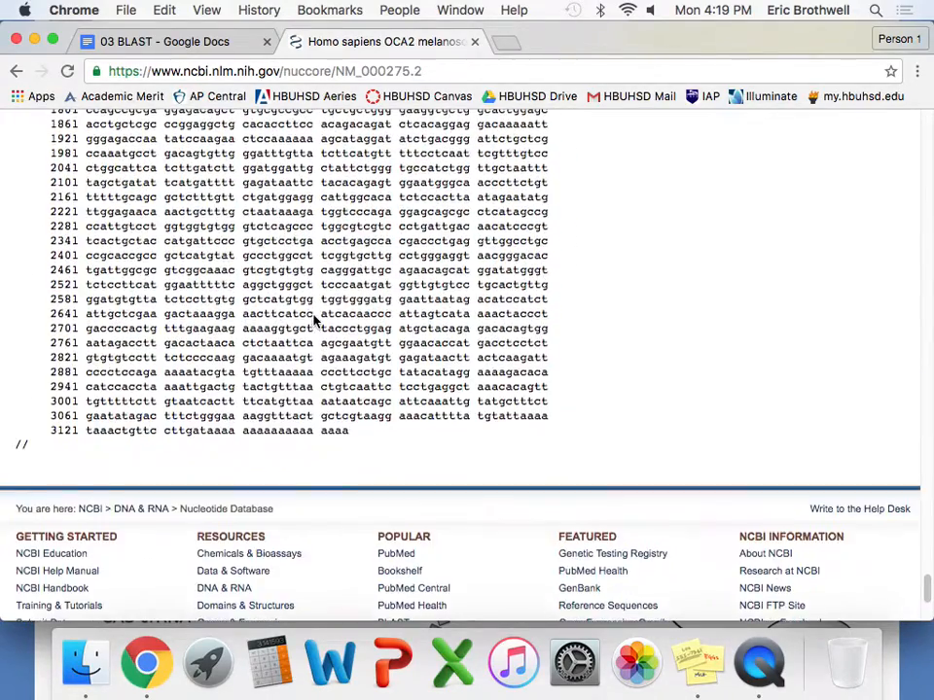
scroll(314, 316, "up", 8)
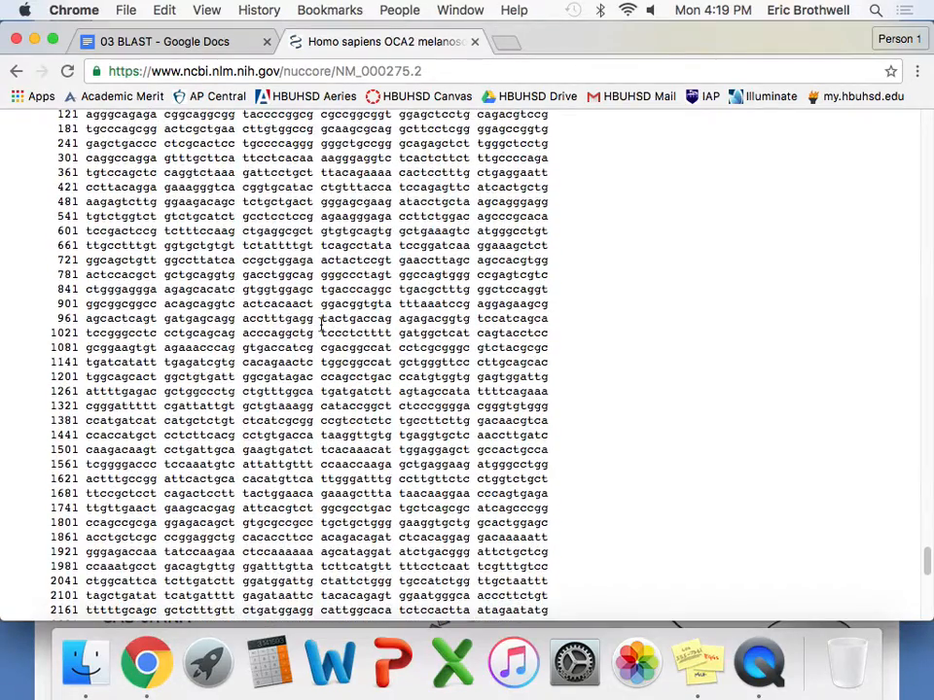
Copy the entire OCA2 nucleotide sequence in the ORIGIN section, from the first base to the end of the last line.
scroll(323, 324, "up", 2)
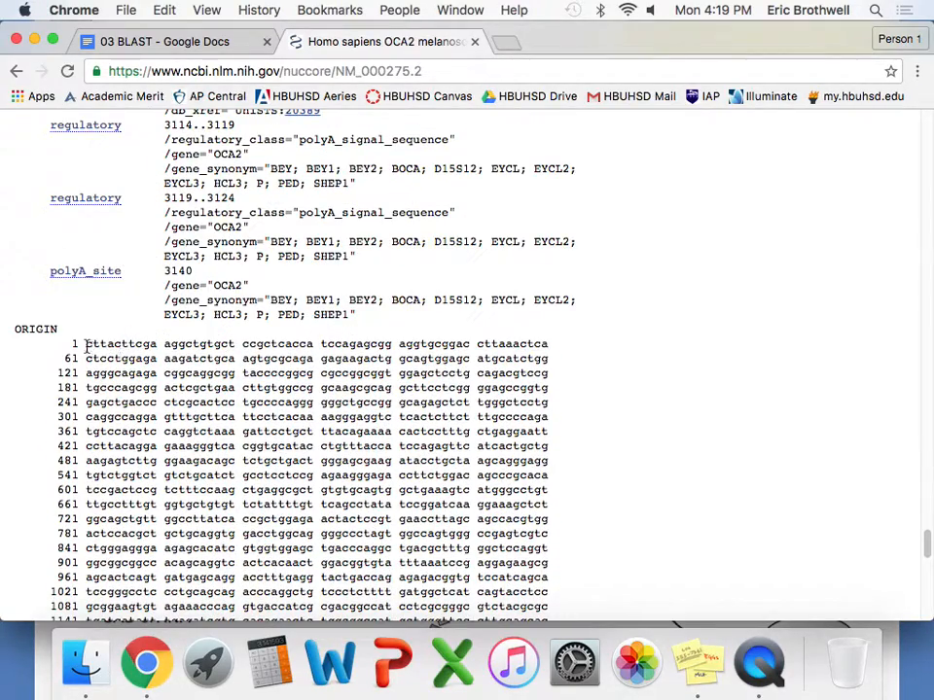
left_click_drag(85, 344, 354, 201)
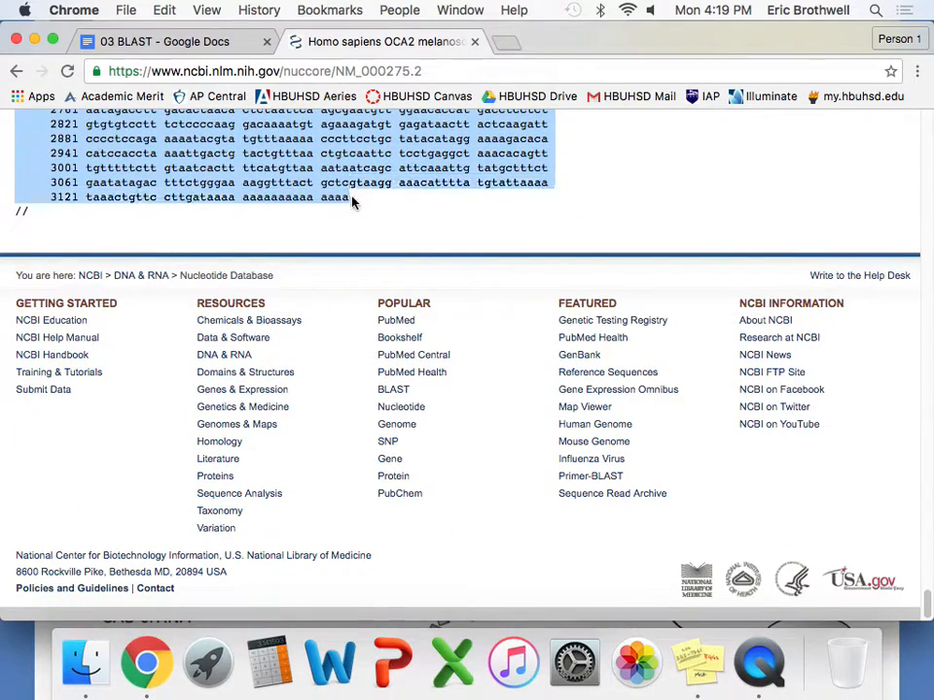
key("super+c")
Switch to the 03 BLAST document, follow the Blast.cgi link in step 2E, and open Nucleotide BLAST.
left_click(170, 41)
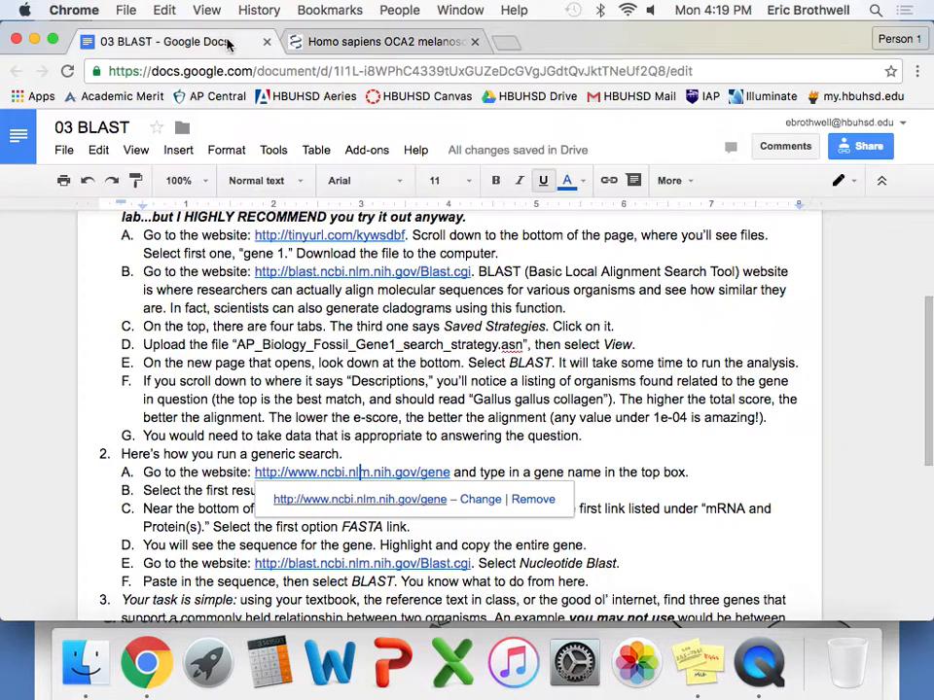
left_click(723, 494)
left_click(361, 564)
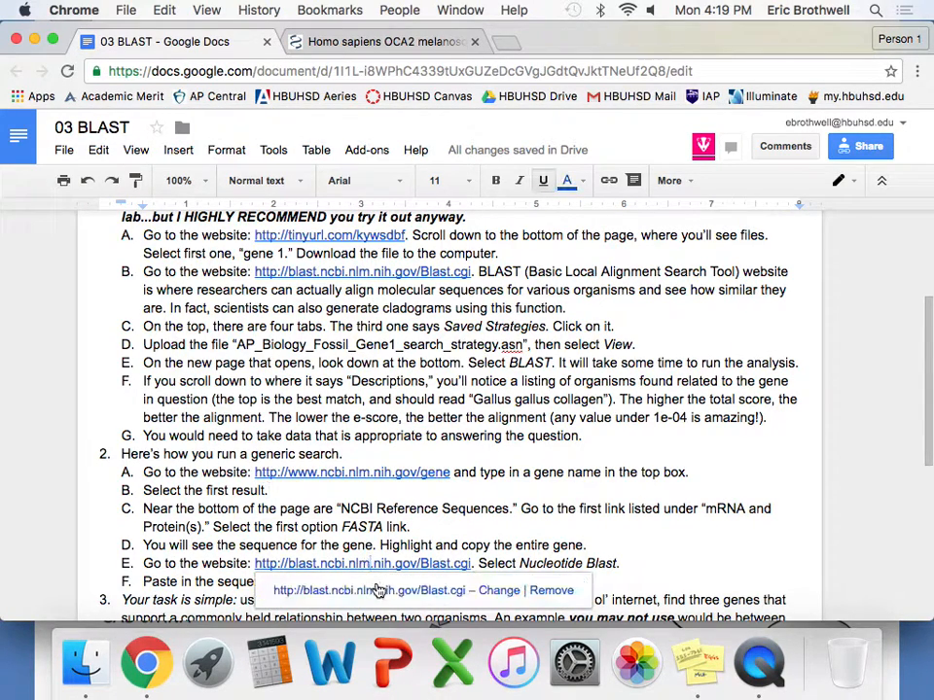
left_click(379, 591)
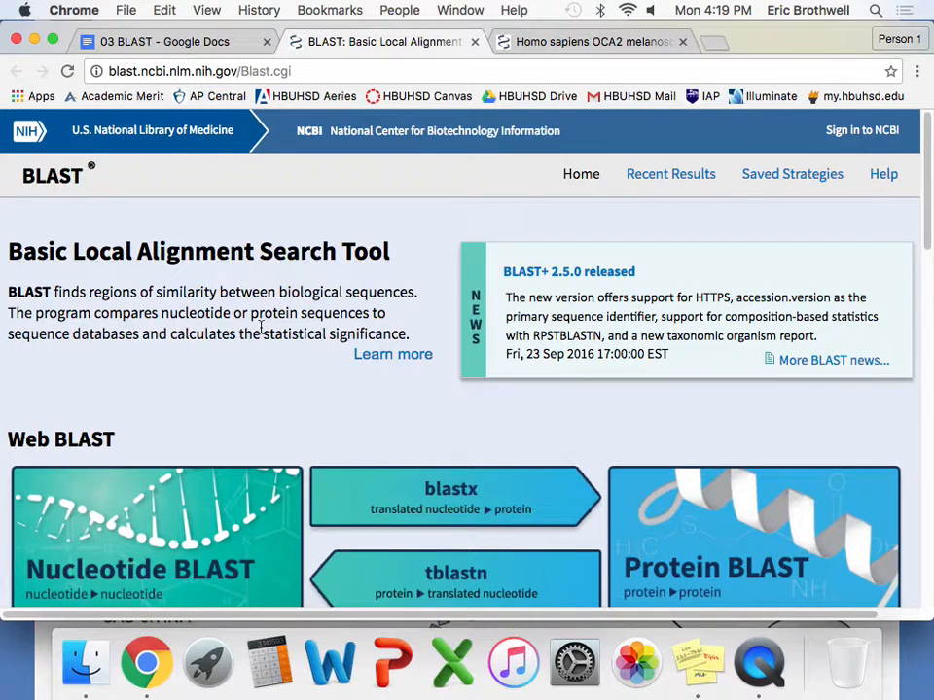
scroll(258, 328, "down", 3)
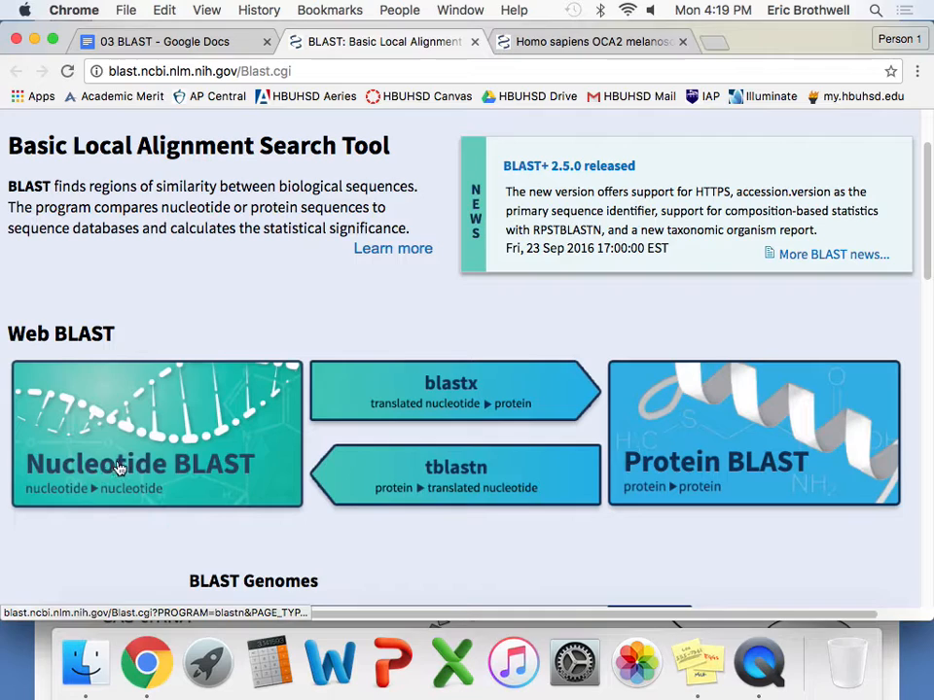
left_click(118, 471)
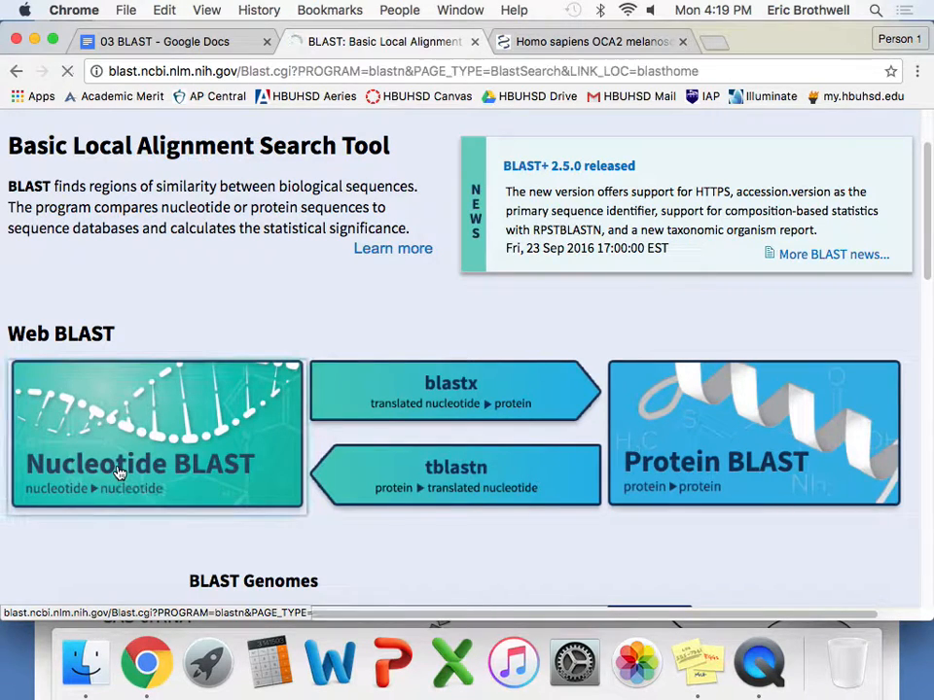
Paste the copied sequence into the query sequence box and remove the line numbers 61, 121, 181 and 241.
left_click(275, 336)
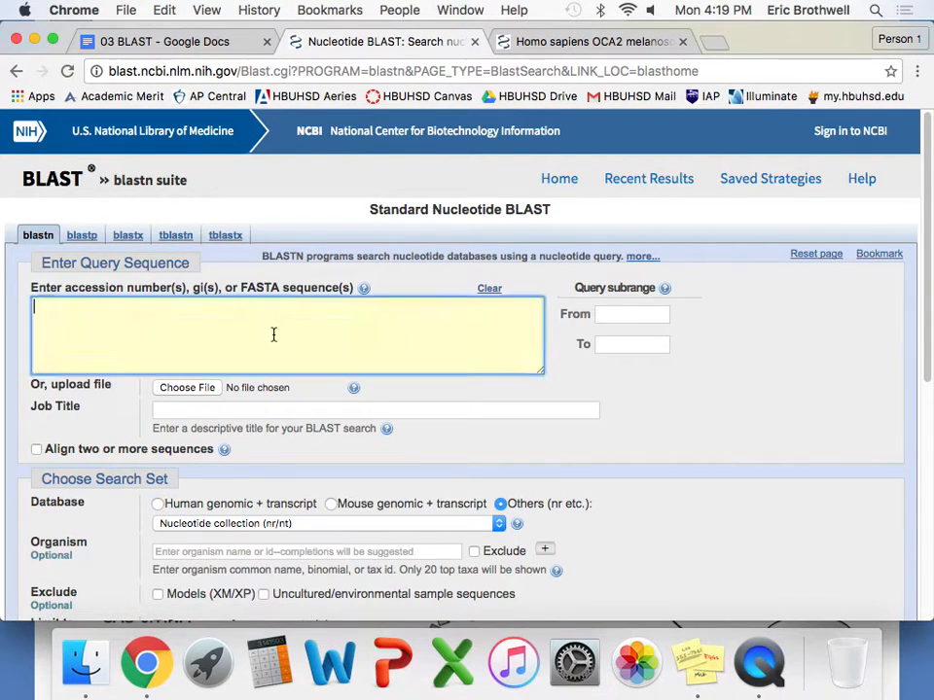
key("super+v")
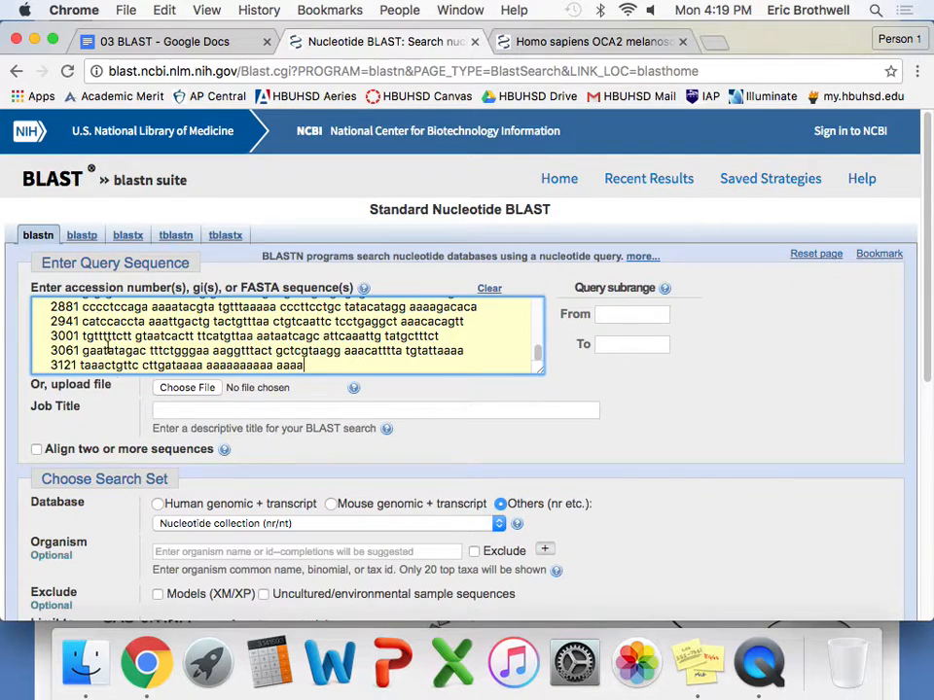
scroll(109, 351, "up", 15)
left_click_drag(70, 321, 2, 321)
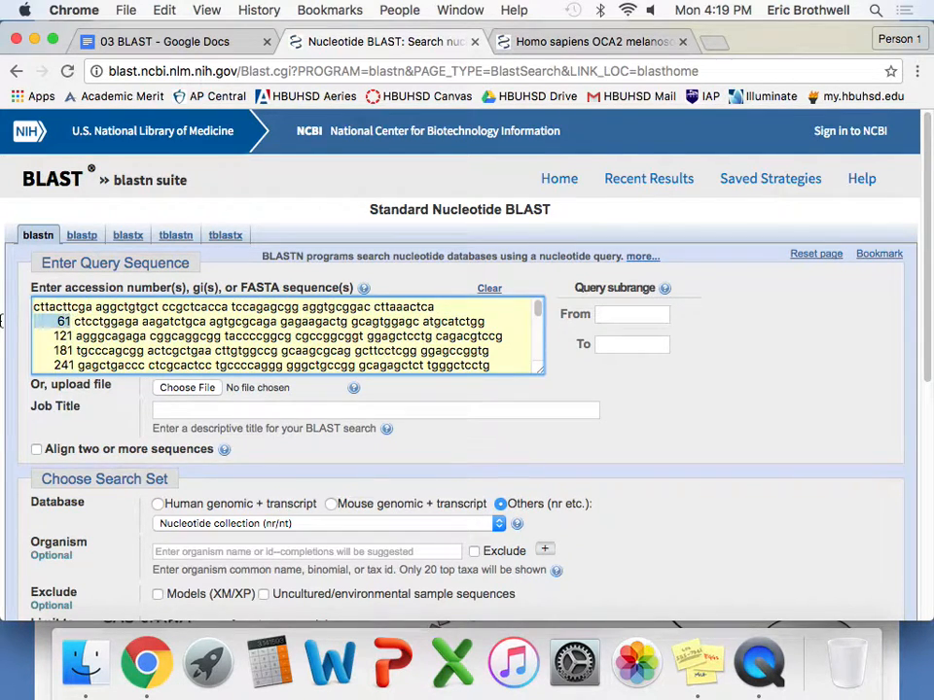
key("BackSpace")
left_click_drag(70, 335, 2, 337)
key("BackSpace")
left_click_drag(74, 350, 7, 352)
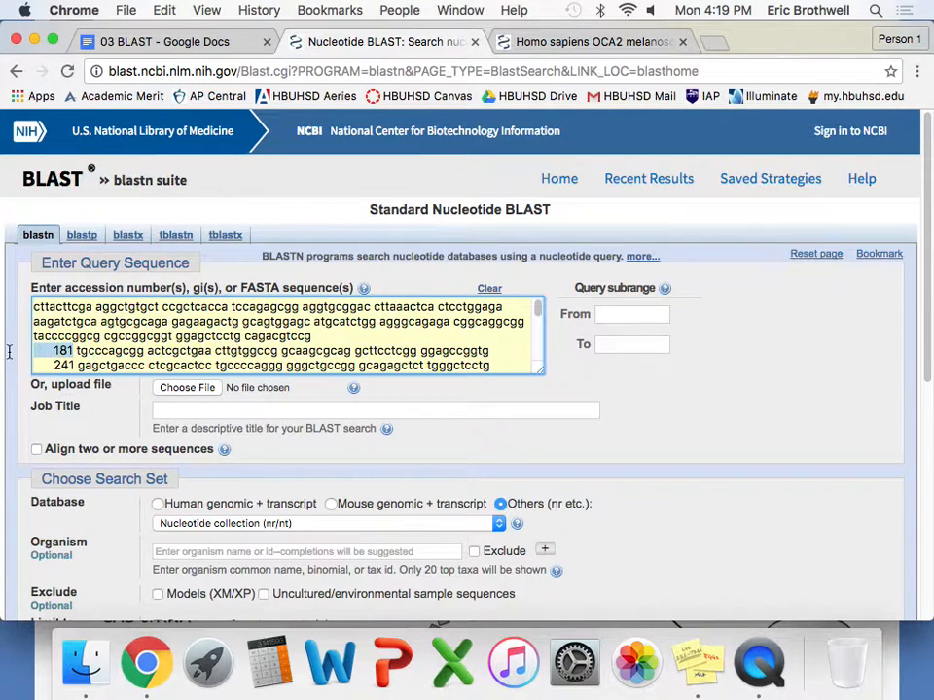
key("BackSpace")
left_click_drag(70, 365, 8, 366)
key("BackSpace")
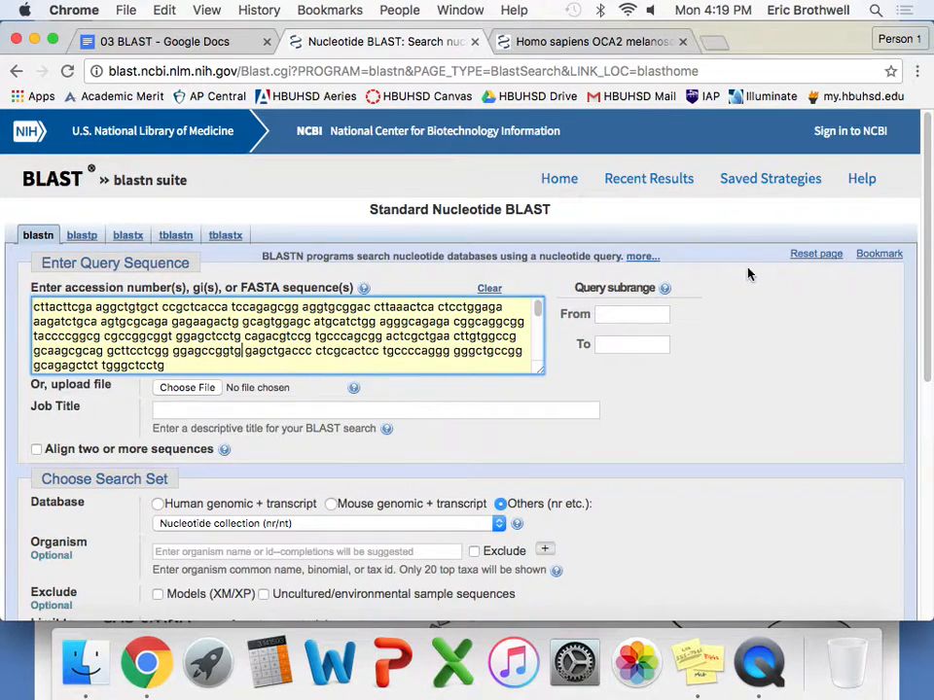
Enlarge the query box and remove line numbers 3121, 3061, 3001 and 2941 at the sequence's end, joining the lines.
left_click_drag(535, 312, 534, 365)
left_click_drag(541, 375, 551, 590)
left_click(145, 306)
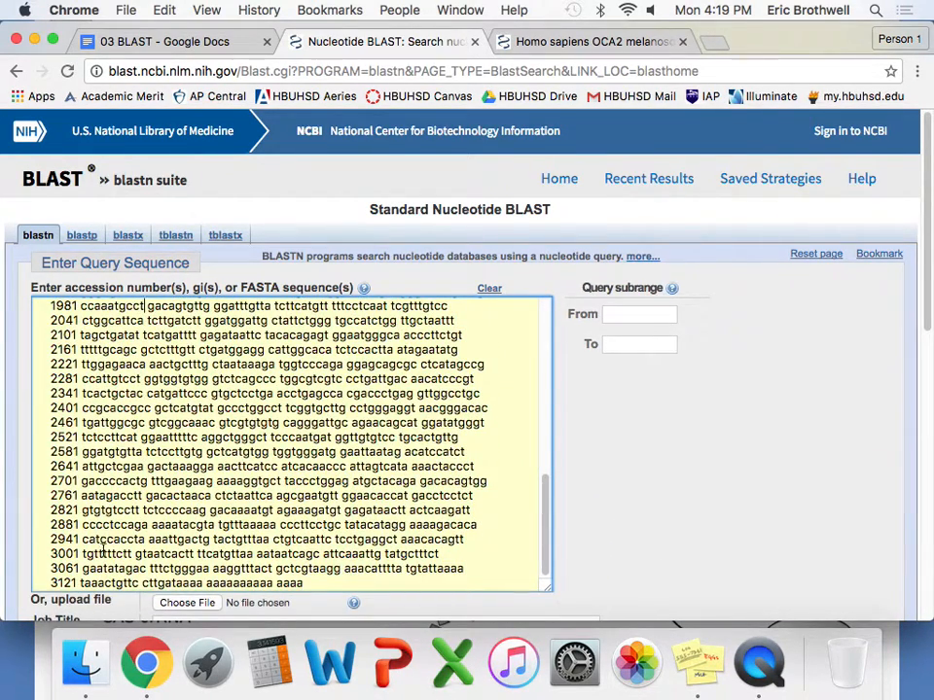
left_click_drag(77, 583, 20, 583)
key("BackSpace")
key("BackSpace")
left_click_drag(79, 568, 18, 568)
key("BackSpace")
key("BackSpace")
left_click_drag(78, 553, 12, 552)
key("BackSpace")
key("BackSpace")
key("BackSpace")
key("BackSpace")
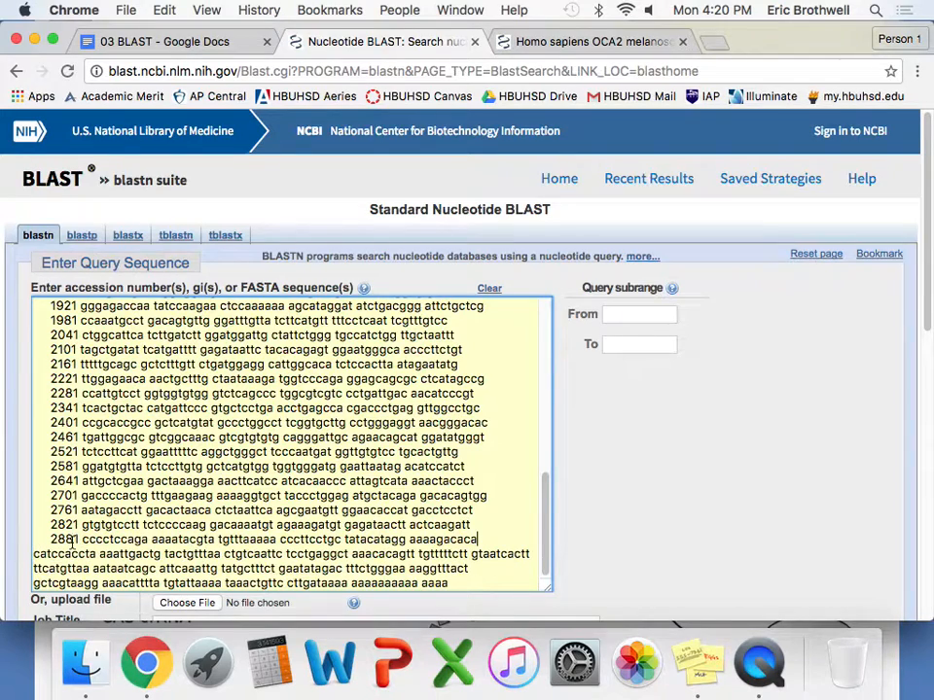
Remove line numbers 2881, 2821 and 2761 from the query sequence and join each line to the preceding one.
left_click_drag(80, 540, 27, 541)
key("BackSpace")
key("BackSpace")
left_click_drag(77, 525, 22, 524)
key("BackSpace")
key("BackSpace")
left_click_drag(78, 509, 35, 510)
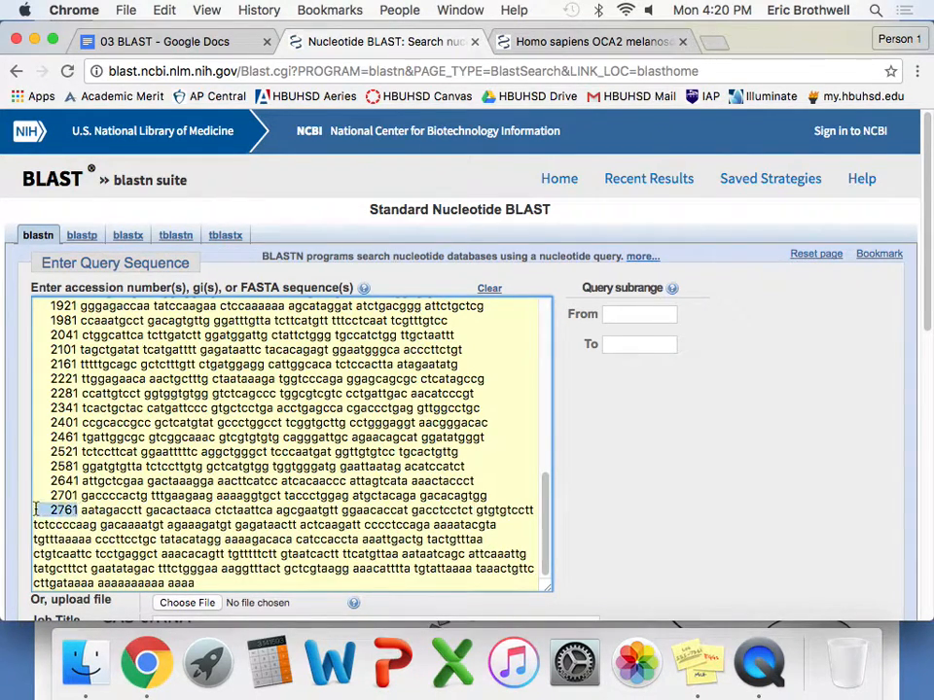
key("BackSpace")
key("BackSpace")
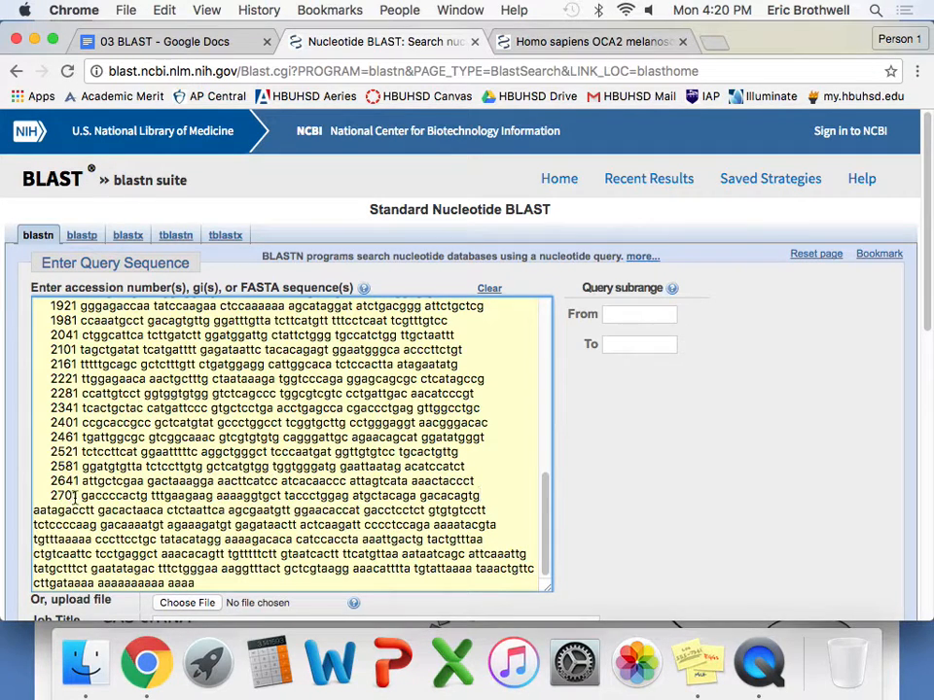
Remove line numbers 2701, 2641 and 2581 from the query sequence, joining the lines.
left_click_drag(76, 496, 12, 496)
key("BackSpace")
key("BackSpace")
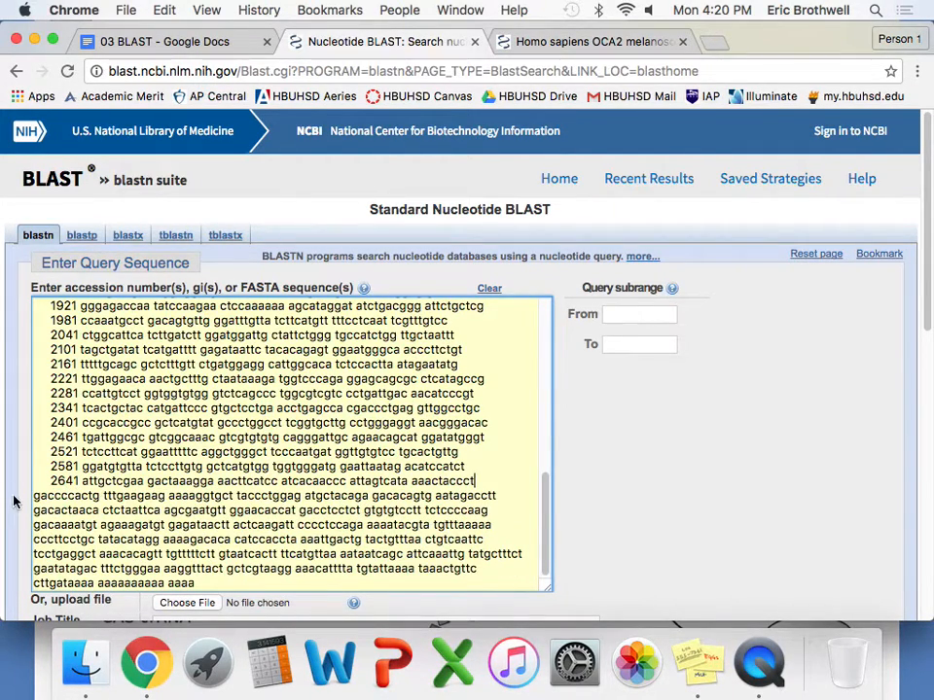
left_click_drag(78, 481, 16, 478)
key("BackSpace")
key("BackSpace")
key("BackSpace")
key("BackSpace")
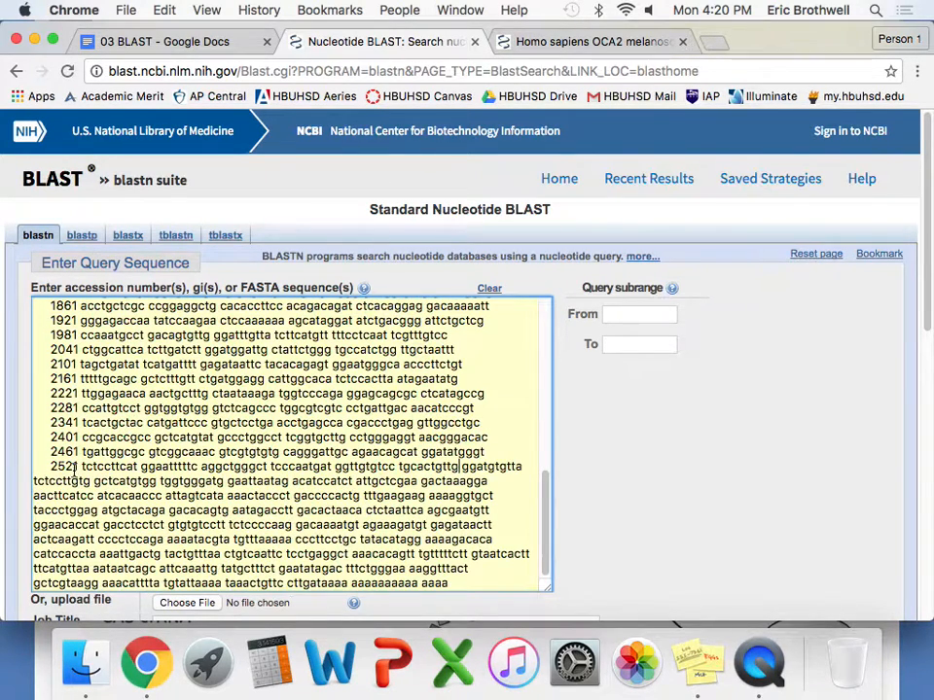
Remove line numbers 2521, 2461, 2401, 2341 and 2281 from the query sequence, joining the lines.
left_click_drag(76, 466, 19, 463)
key("BackSpace")
key("BackSpace")
left_click_drag(76, 452, 20, 453)
key("BackSpace")
key("BackSpace")
left_click_drag(78, 437, 24, 433)
key("BackSpace")
key("BackSpace")
left_click_drag(78, 422, 23, 422)
key("BackSpace")
key("BackSpace")
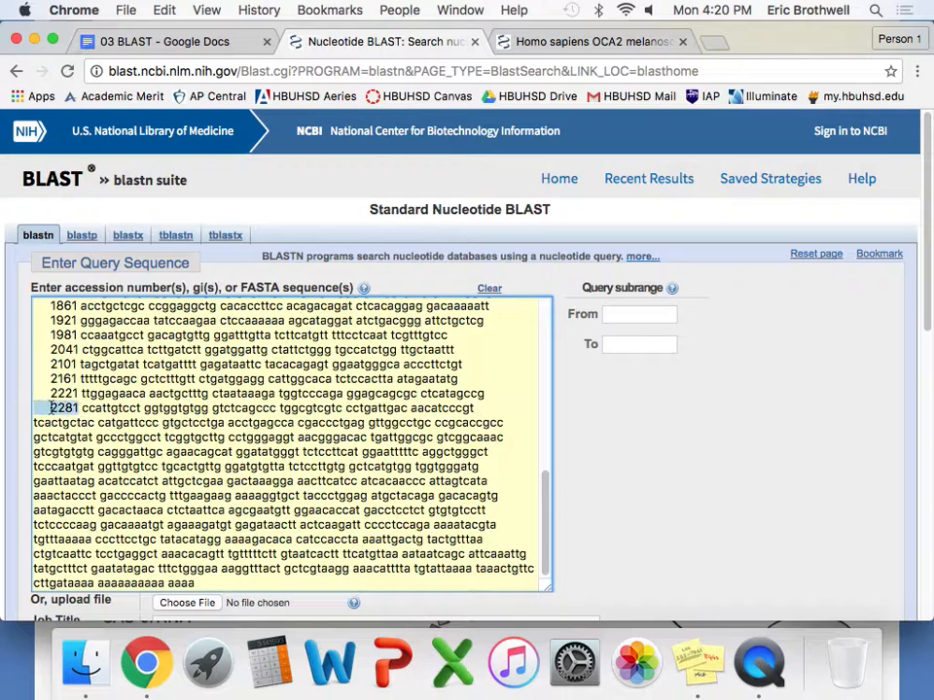
key("BackSpace")
key("BackSpace")
Remove line numbers 2221, 2161 and 2101 from the query sequence, joining the lines.
left_click_drag(79, 393, 26, 365)
key("BackSpace")
key("BackSpace")
key("BackSpace")
key("BackSpace")
key("BackSpace")
key("BackSpace")
key("BackSpace")
key("BackSpace")
Remove the line numbers from 2041 back through 1741 in the query sequence, joining the lines.
left_click_drag(78, 349, 27, 307)
key("BackSpace")
key("BackSpace")
key("BackSpace")
key("BackSpace")
key("BackSpace")
key("BackSpace")
key("BackSpace")
key("BackSpace")
key("BackSpace")
key("BackSpace")
Remove the line numbers from 961 through 1321 in the query sequence, joining the lines.
scroll(121, 354, "up", 5)
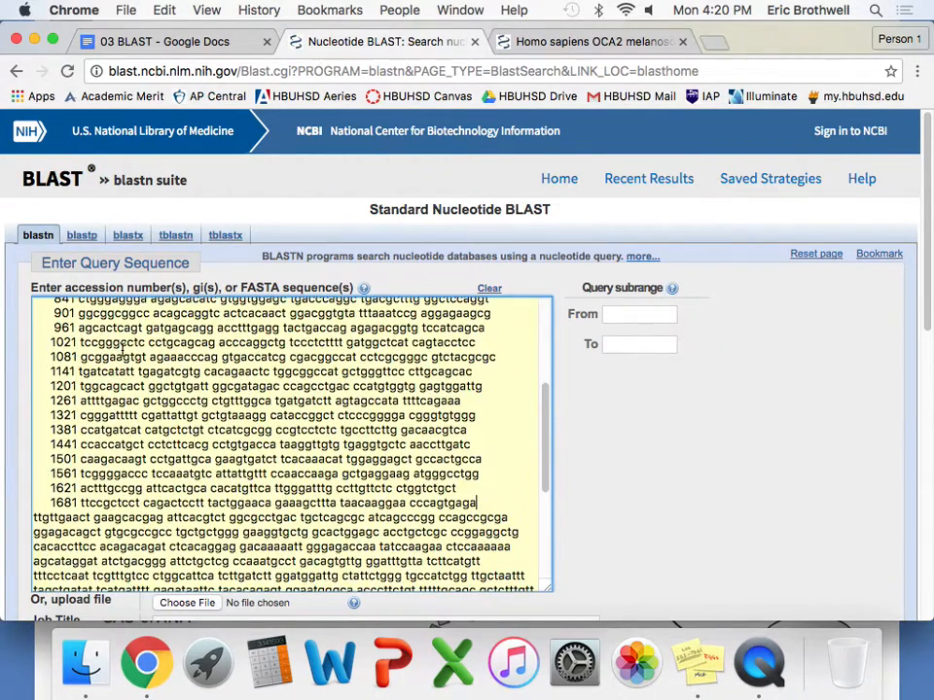
left_click_drag(73, 328, 11, 416)
key("BackSpace")
key("BackSpace")
key("BackSpace")
key("BackSpace")
key("BackSpace")
key("BackSpace")
key("BackSpace")
key("BackSpace")
key("BackSpace")
key("BackSpace")
key("BackSpace")
key("BackSpace")
key("BackSpace")
key("BackSpace")
Remove line numbers 1381, 1441 and 1501 from the query sequence, joining the lines.
left_click_drag(75, 415, 10, 416)
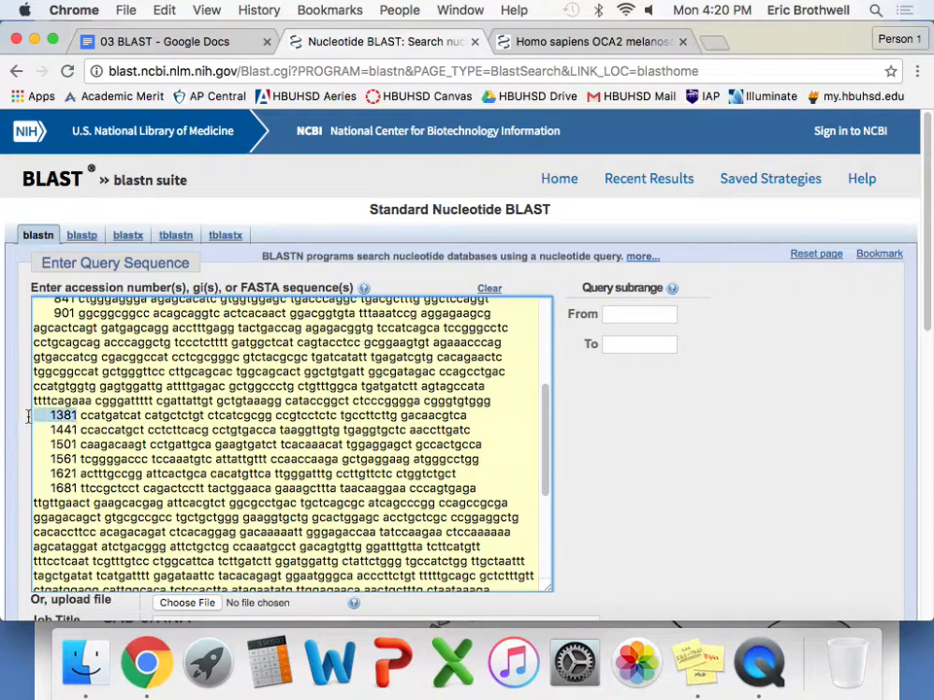
key("BackSpace")
key("BackSpace")
left_click_drag(75, 429, 24, 429)
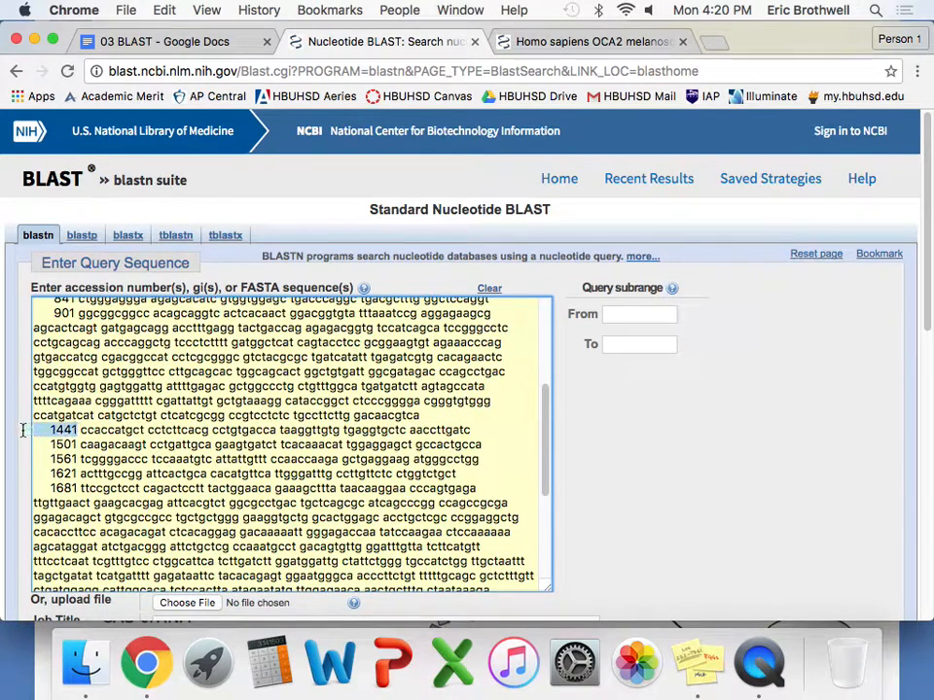
key("BackSpace")
key("BackSpace")
key("BackSpace")
key("BackSpace")
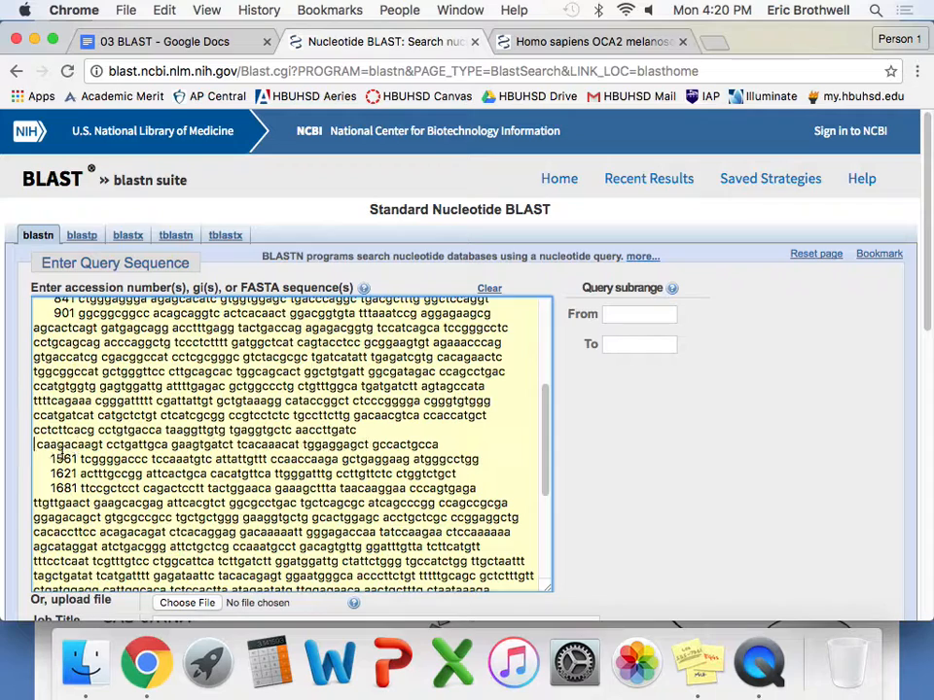
key("BackSpace")
Remove line numbers 1561, 1621 and 1681 from the query sequence, joining the lines.
left_click_drag(78, 458, 18, 492)
key("BackSpace")
key("BackSpace")
key("BackSpace")
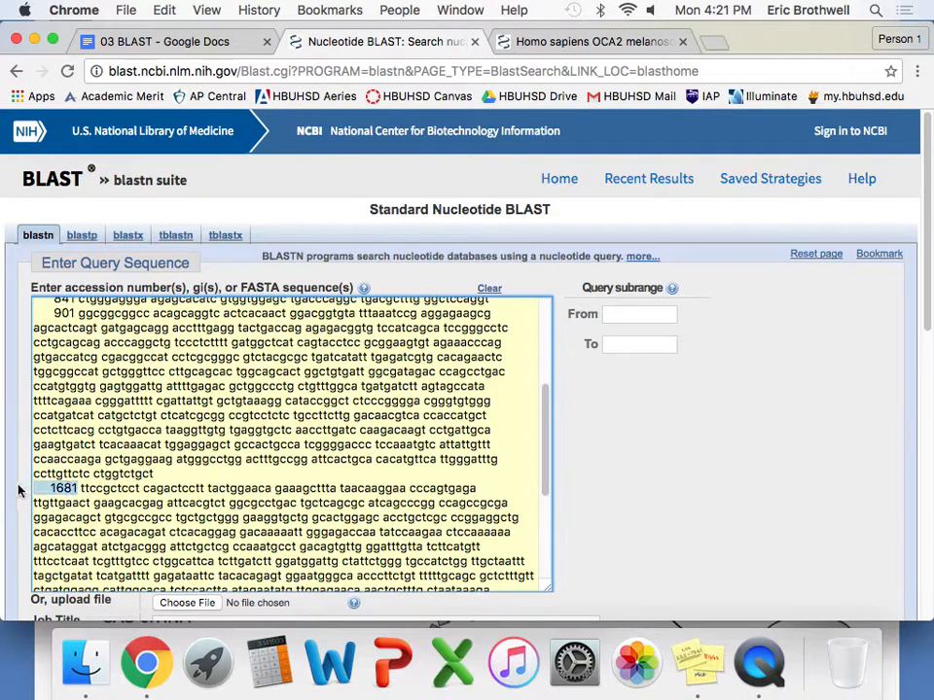
key("BackSpace")
key("BackSpace")
Remove line numbers 361 and 301 near the beginning of the query sequence, joining the lines.
scroll(68, 453, "up", 5)
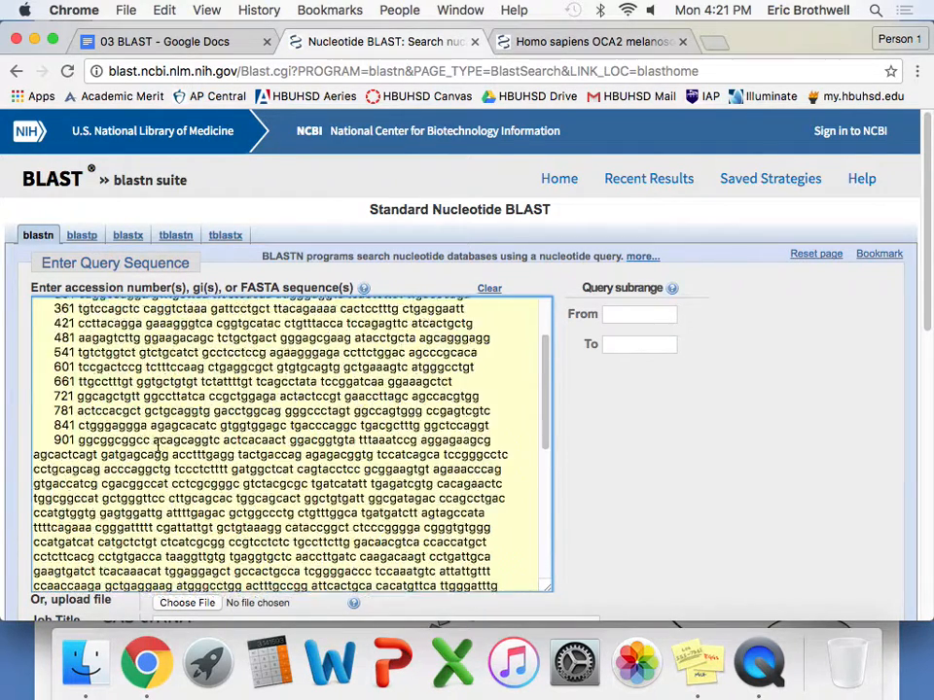
left_click_drag(74, 394, 11, 400)
key("BackSpace")
key("BackSpace")
left_click_drag(76, 379, 21, 377)
key("BackSpace")
key("BackSpace")
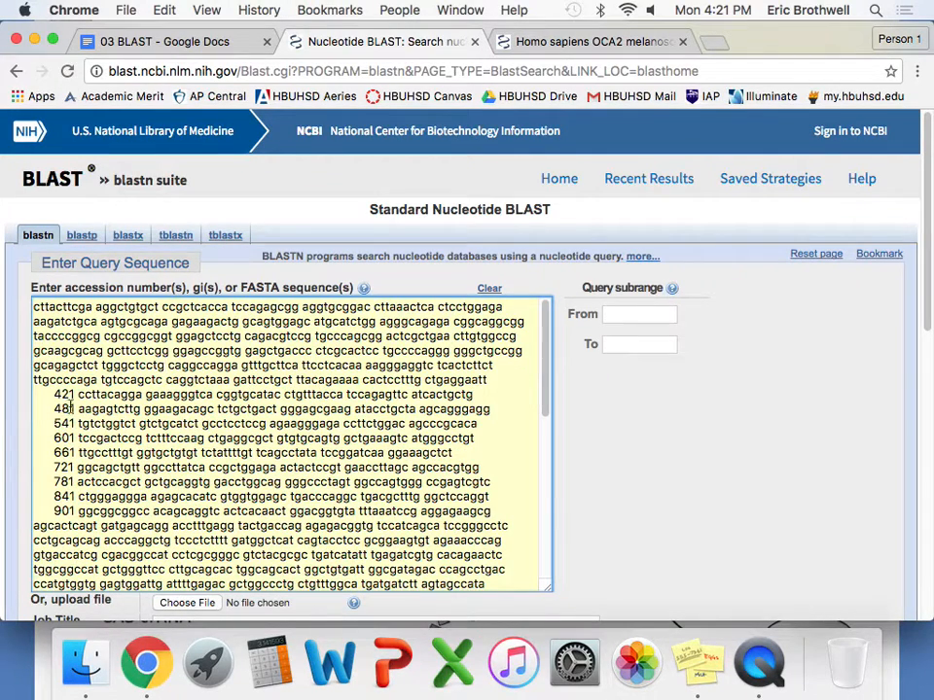
Remove line numbers 421, 481 and 541 from the query sequence, joining the lines.
left_click_drag(74, 394, 20, 397)
key("BackSpace")
key("BackSpace")
left_click_drag(73, 409, 4, 412)
key("BackSpace")
key("BackSpace")
left_click_drag(74, 424, 7, 426)
key("BackSpace")
key("BackSpace")
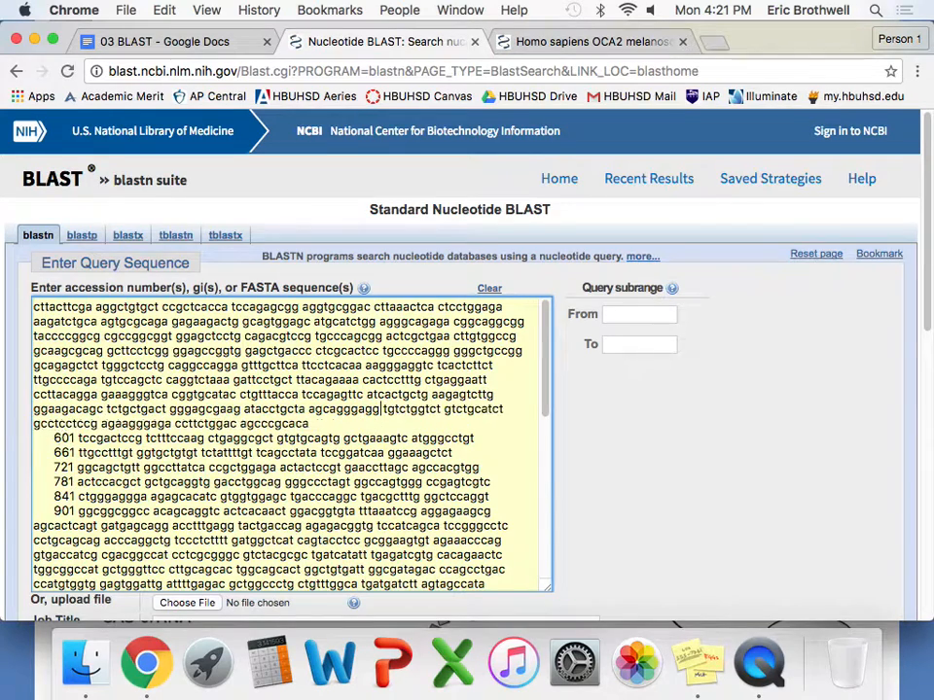
Remove line numbers 601, 661 and 721 from the query sequence, joining the lines.
left_click_drag(74, 439, 10, 439)
key("BackSpace")
key("BackSpace")
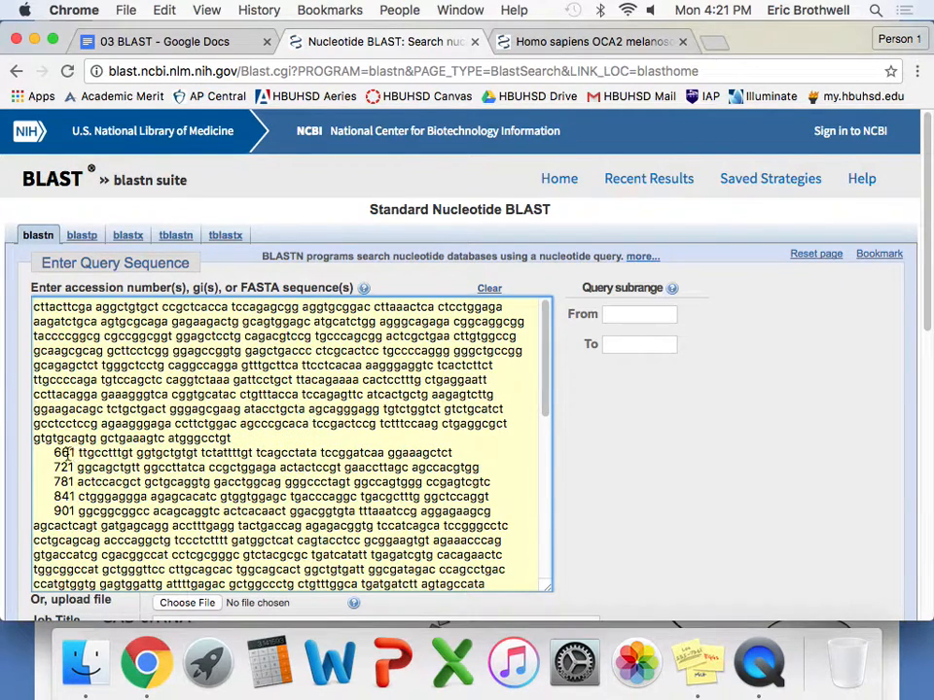
left_click_drag(74, 453, 19, 454)
key("BackSpace")
key("BackSpace")
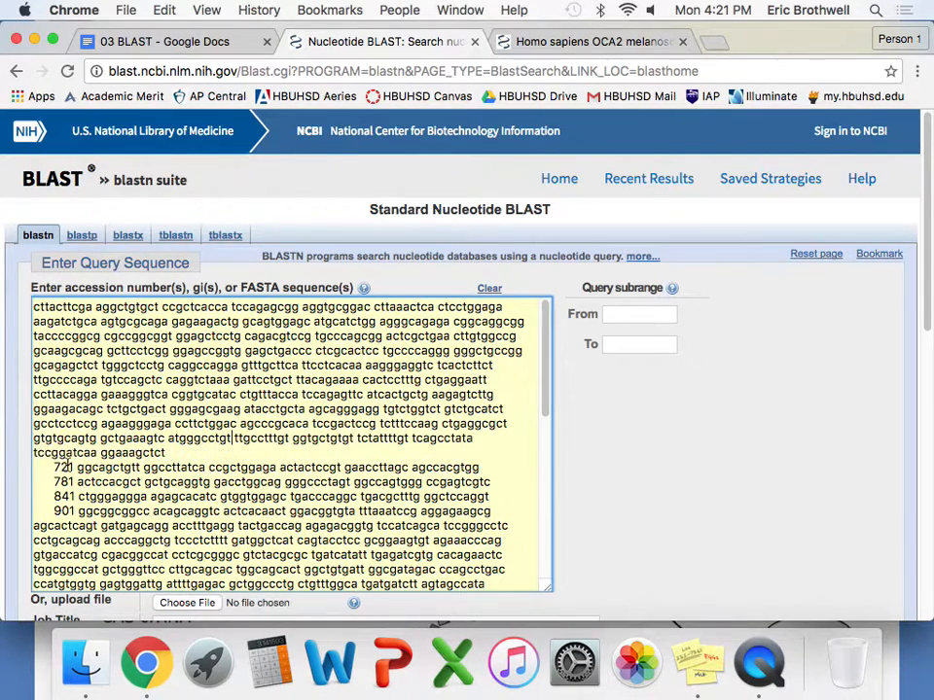
left_click_drag(73, 468, 12, 469)
key("BackSpace")
key("BackSpace")
Remove the remaining line numbers 781, 841 and 901 from the query sequence, joining the lines.
left_click_drag(74, 482, 12, 482)
key("BackSpace")
key("BackSpace")
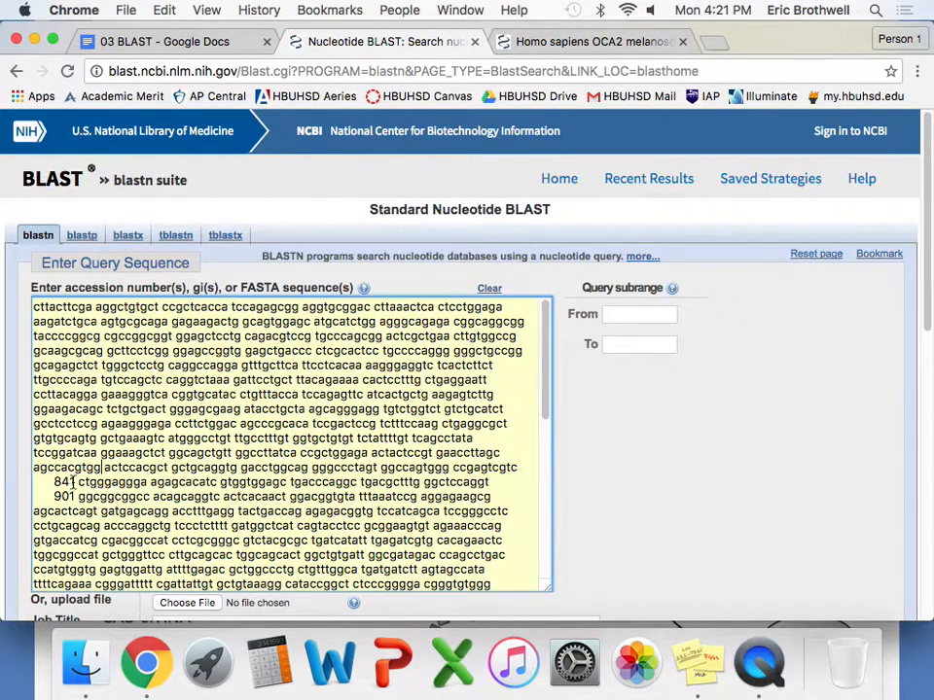
left_click_drag(74, 483, 15, 486)
key("BackSpace")
key("BackSpace")
left_click_drag(74, 496, 24, 494)
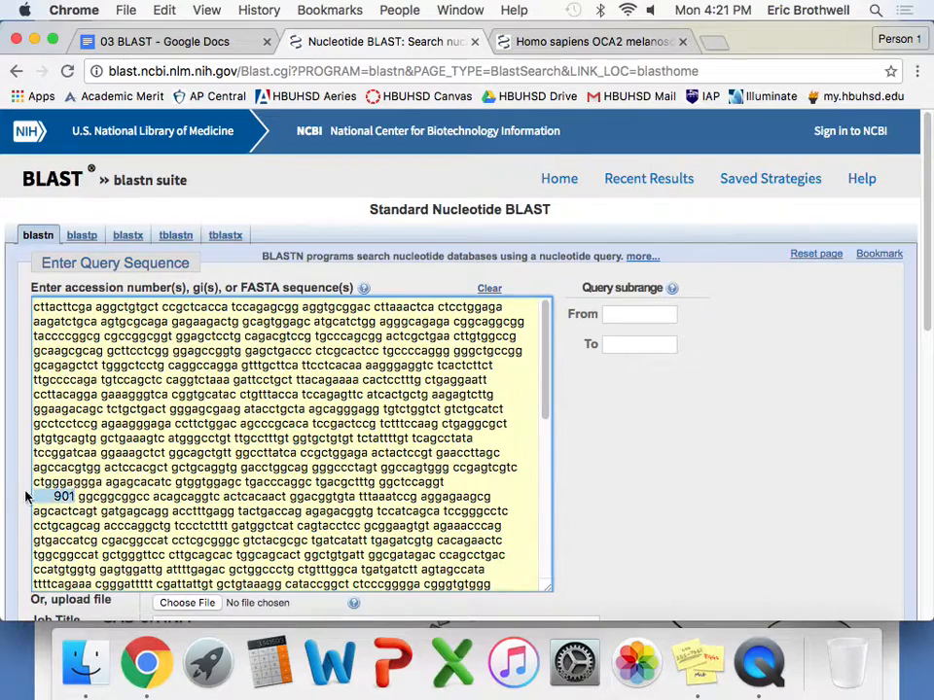
key("BackSpace")
key("BackSpace")
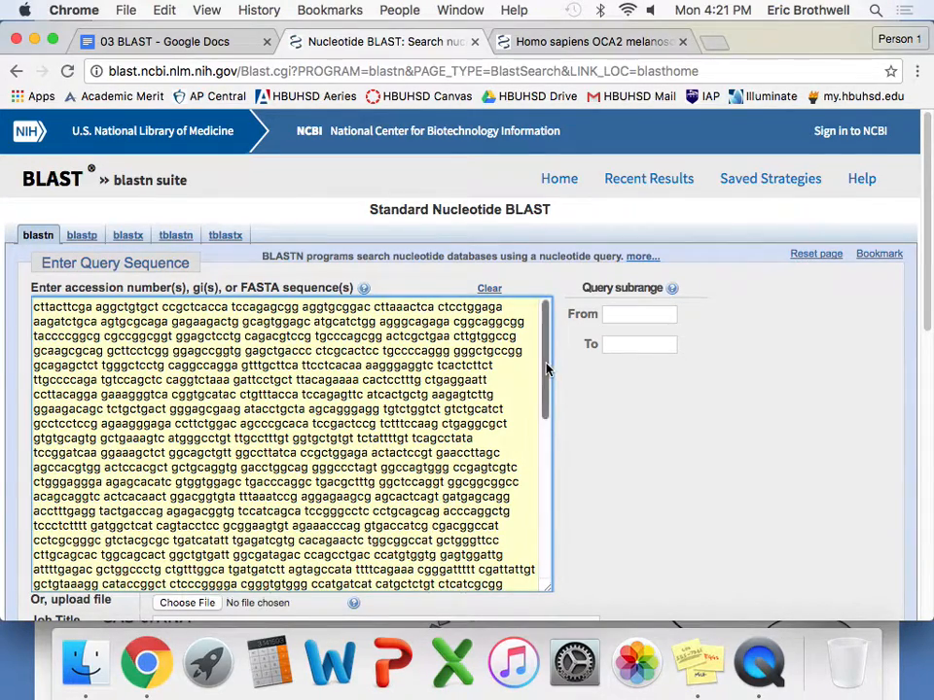
Check the cleaned sequence to its end and run BLAST against the Nucleotide collection (nr/nt) using megablast.
left_click_drag(546, 369, 545, 525)
scroll(627, 511, "down", 8)
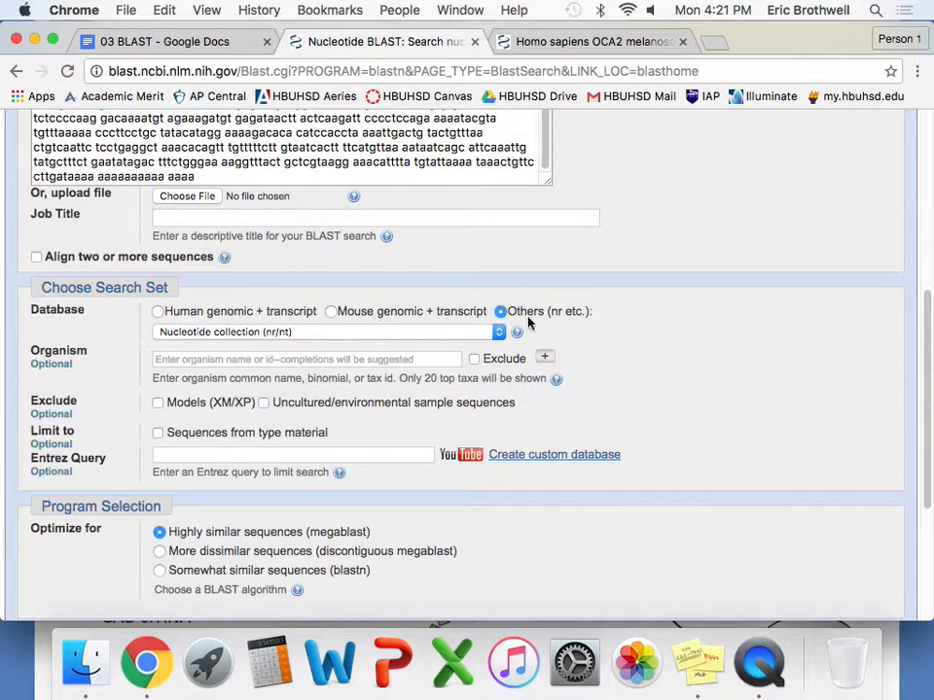
scroll(655, 349, "down", 1)
scroll(655, 349, "down", 5)
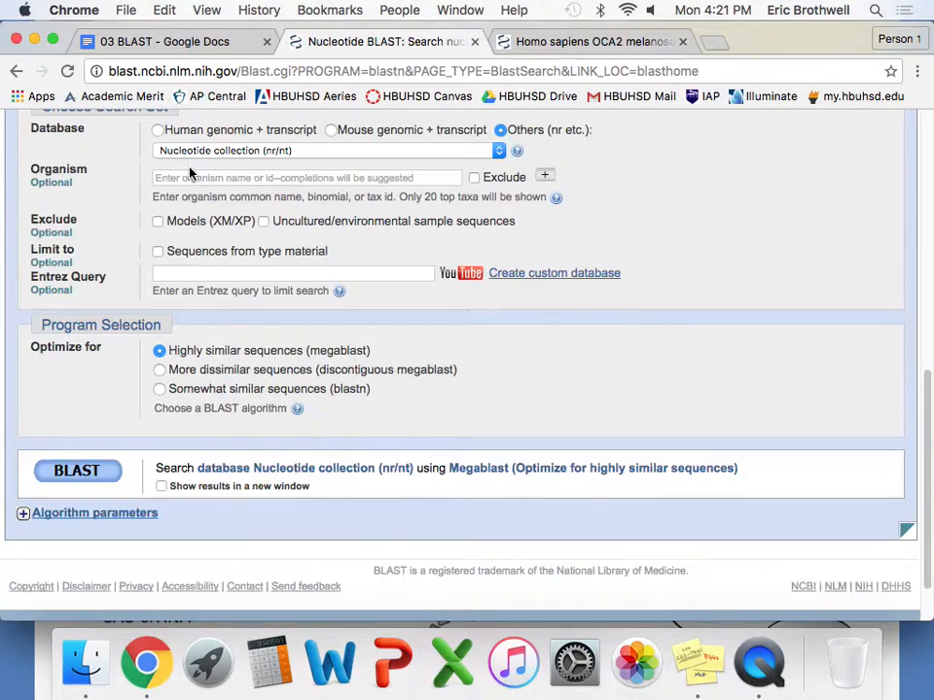
left_click(66, 476)
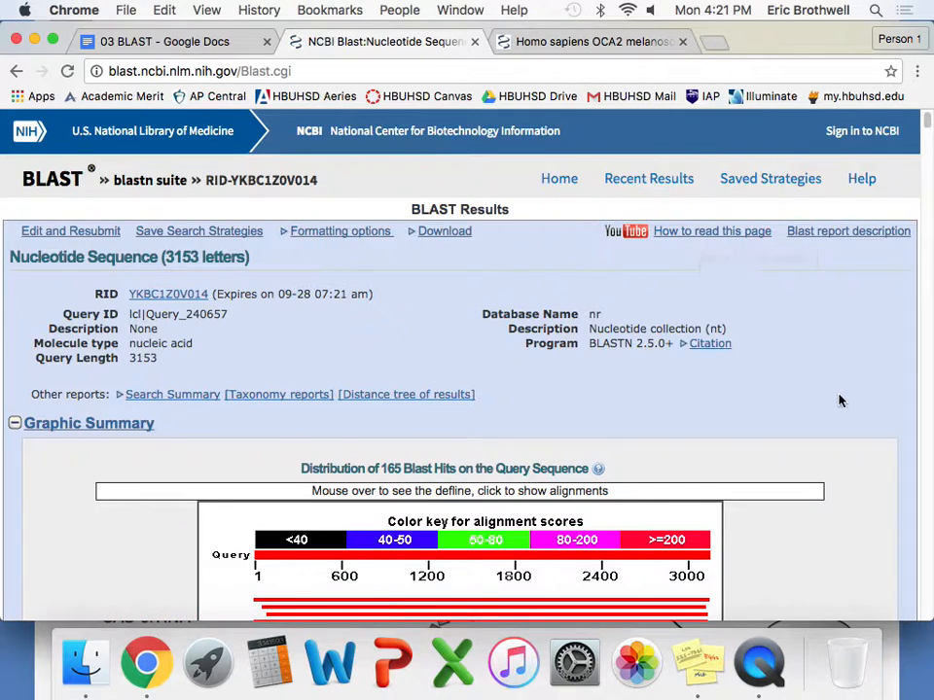
Examine the Graphic Summary of the BLAST results, including the color key for alignment scores and the distribution of hits.
scroll(832, 397, "down", 2)
scroll(831, 397, "down", 2)
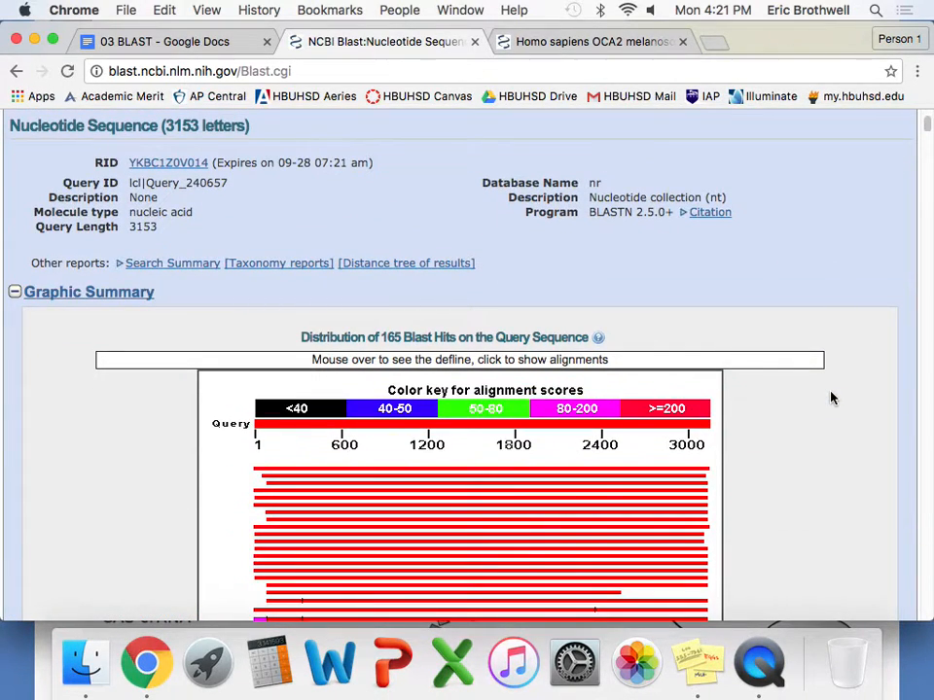
scroll(831, 398, "up", 4)
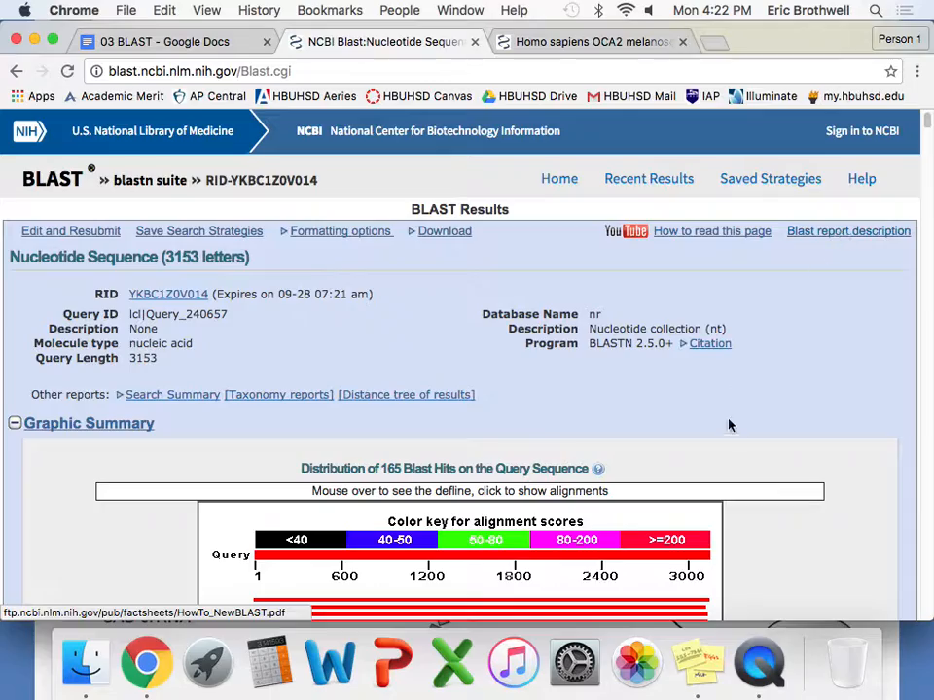
scroll(750, 412, "down", 15)
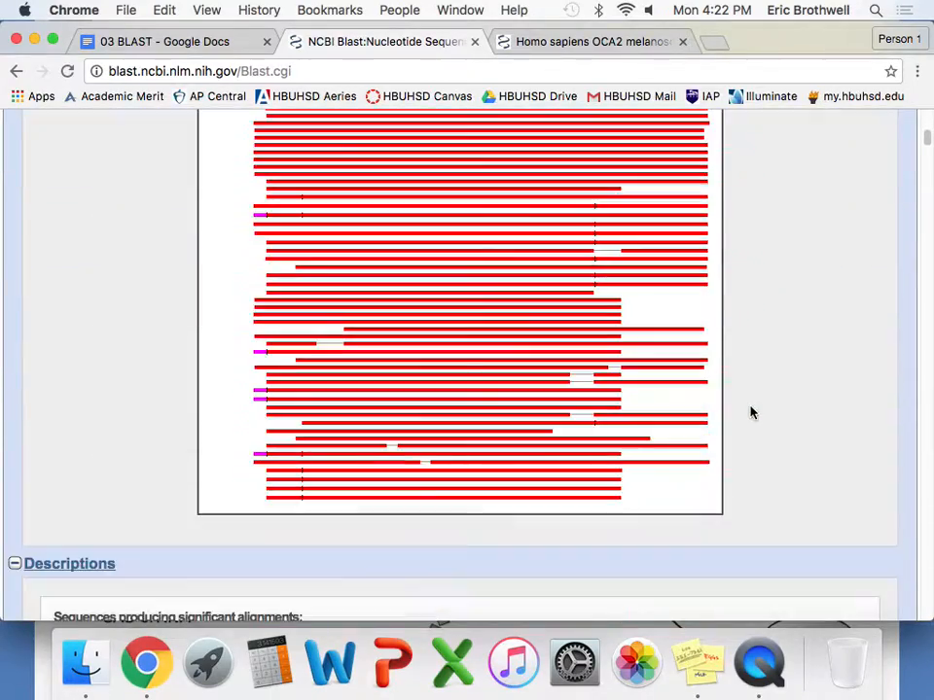
scroll(750, 403, "down", 15)
scroll(749, 402, "up", 20)
scroll(750, 406, "up", 5)
scroll(751, 410, "down", 3)
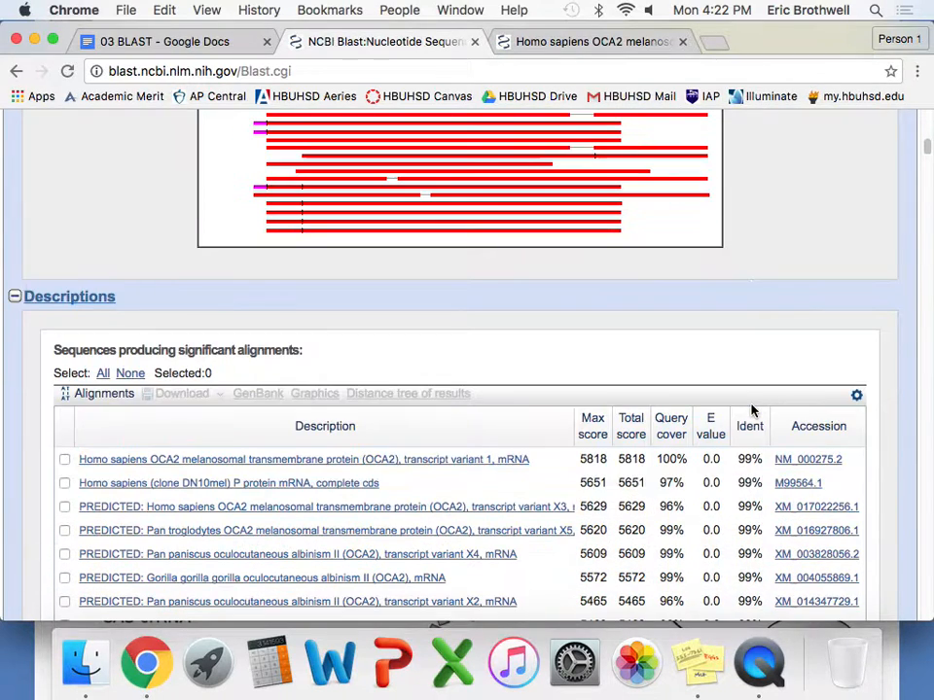
Review the Descriptions table of matching sequences, comparing species, scores, query cover, E value and identity.
scroll(627, 352, "down", 3)
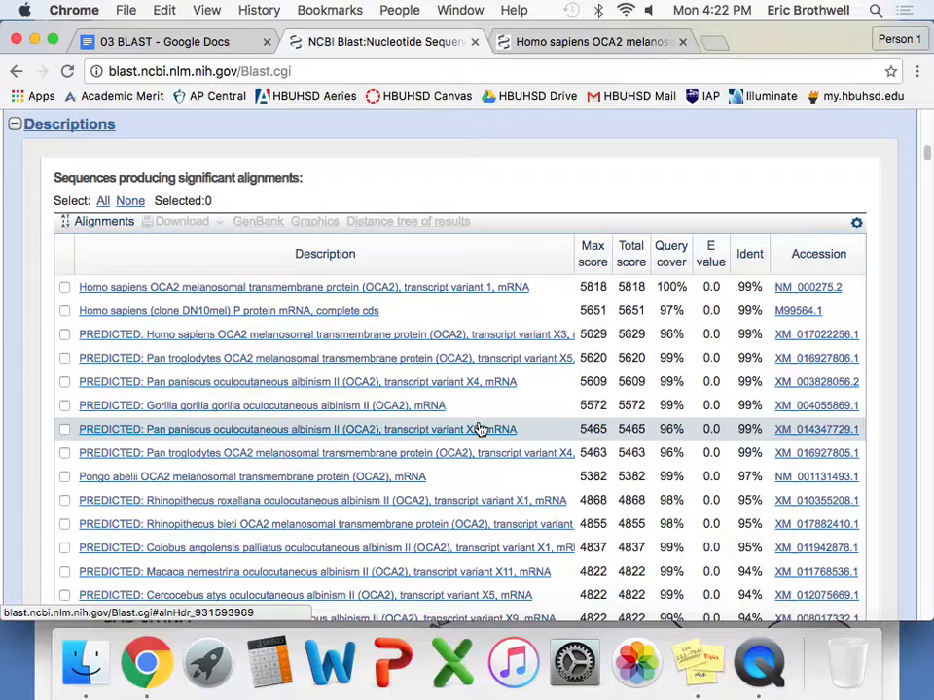
scroll(561, 430, "down", 20)
scroll(561, 430, "down", 20)
scroll(562, 427, "up", 18)
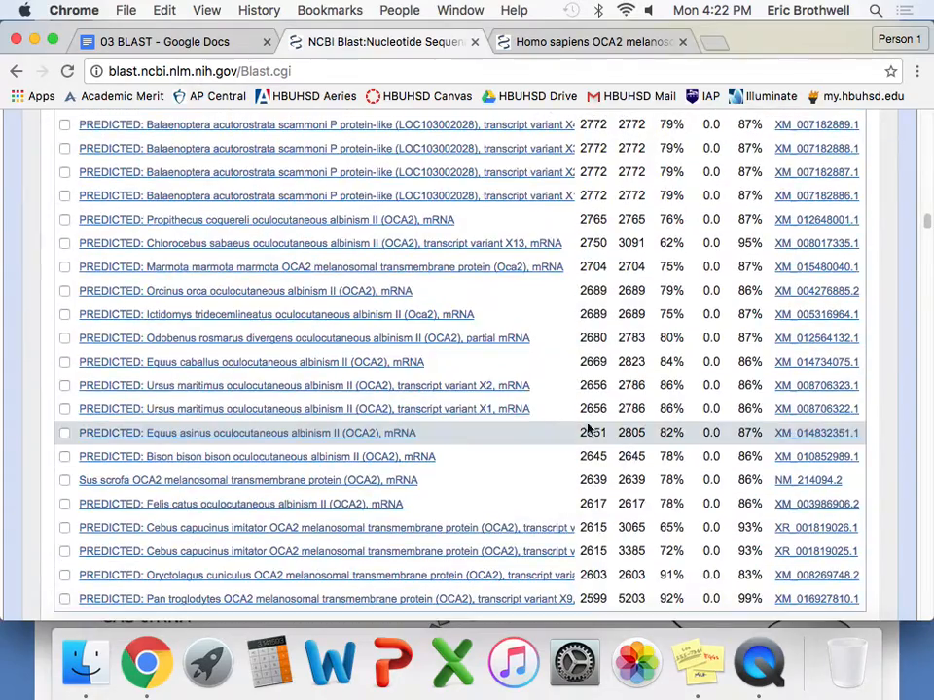
scroll(581, 425, "up", 15)
scroll(594, 411, "down", 5)
scroll(604, 405, "down", 3)
scroll(671, 348, "up", 3)
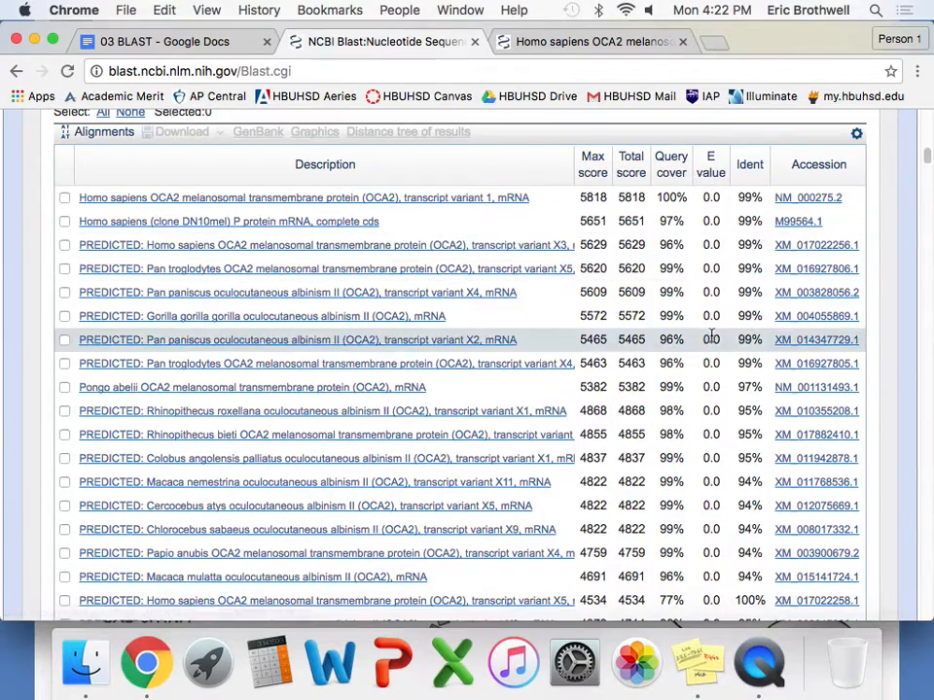
scroll(714, 332, "down", 3)
scroll(715, 333, "down", 15)
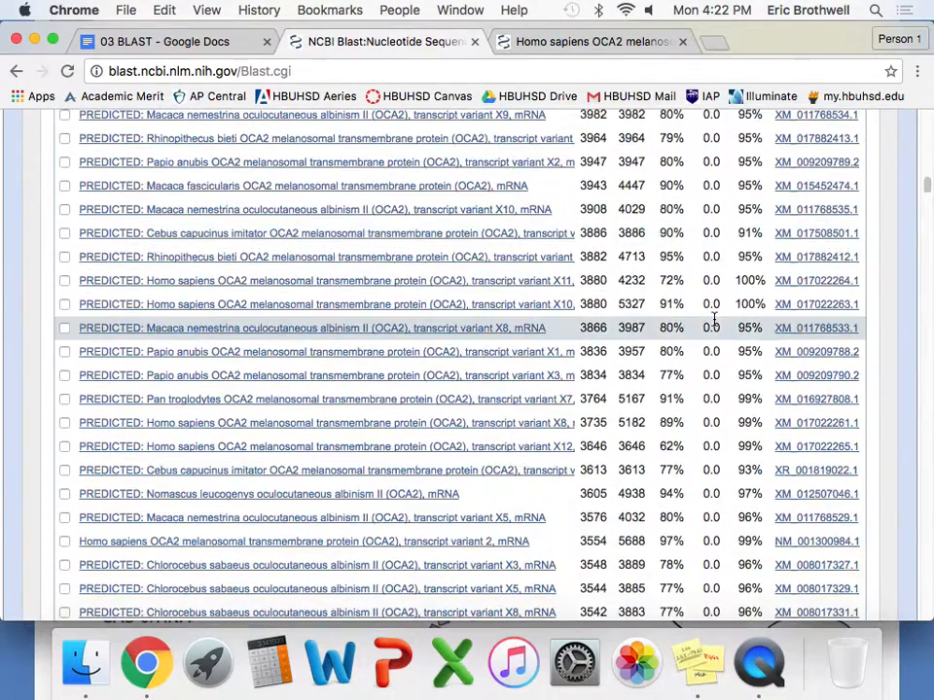
scroll(714, 319, "down", 20)
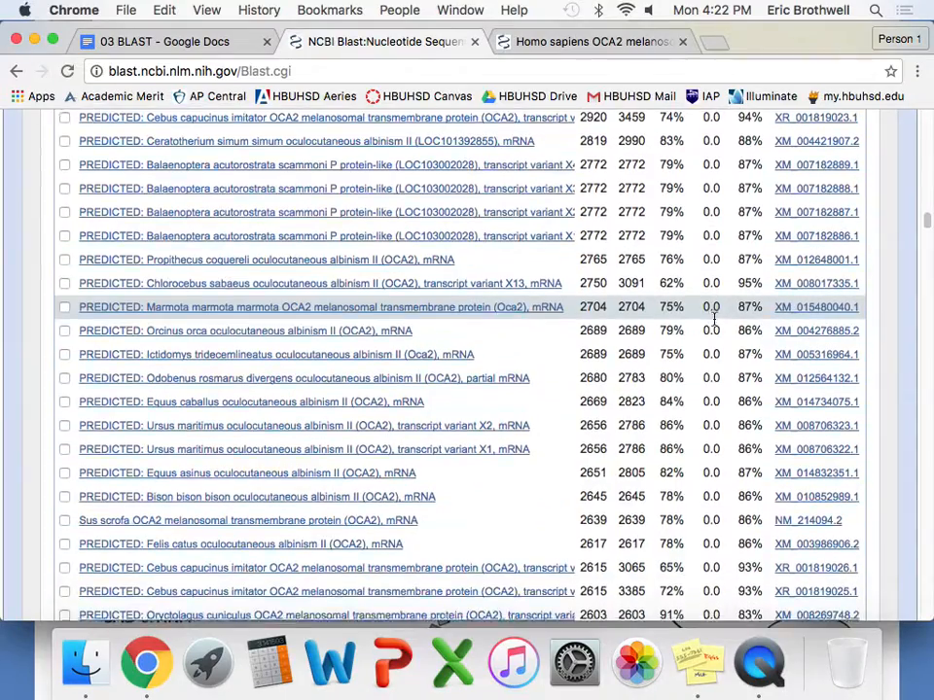
Open the distance tree of results for the OCA2 query and view the full tree with its Blast names color legend.
scroll(714, 319, "up", 20)
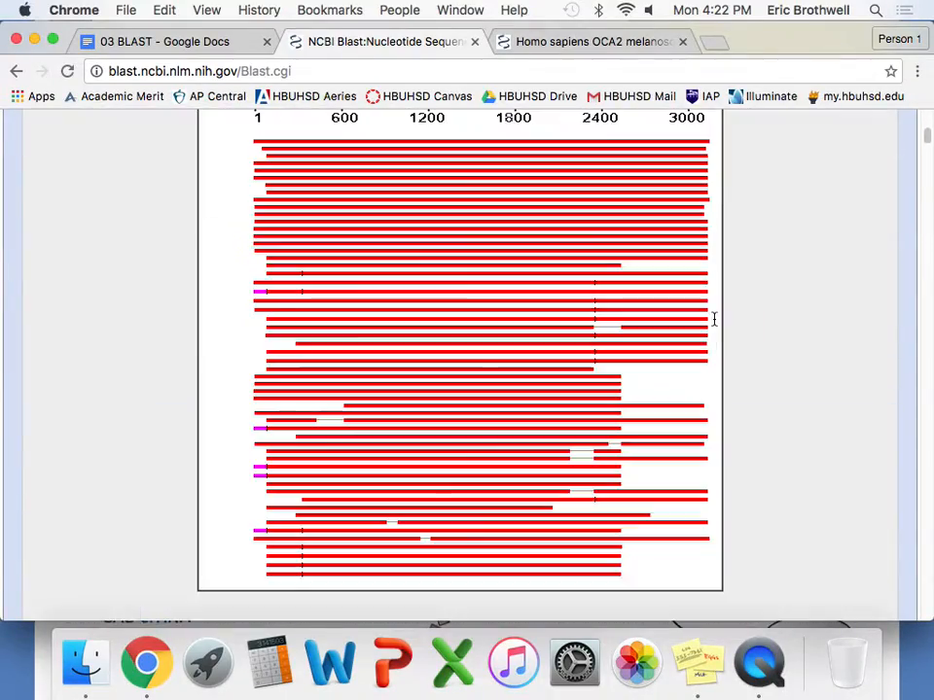
scroll(714, 319, "up", 8)
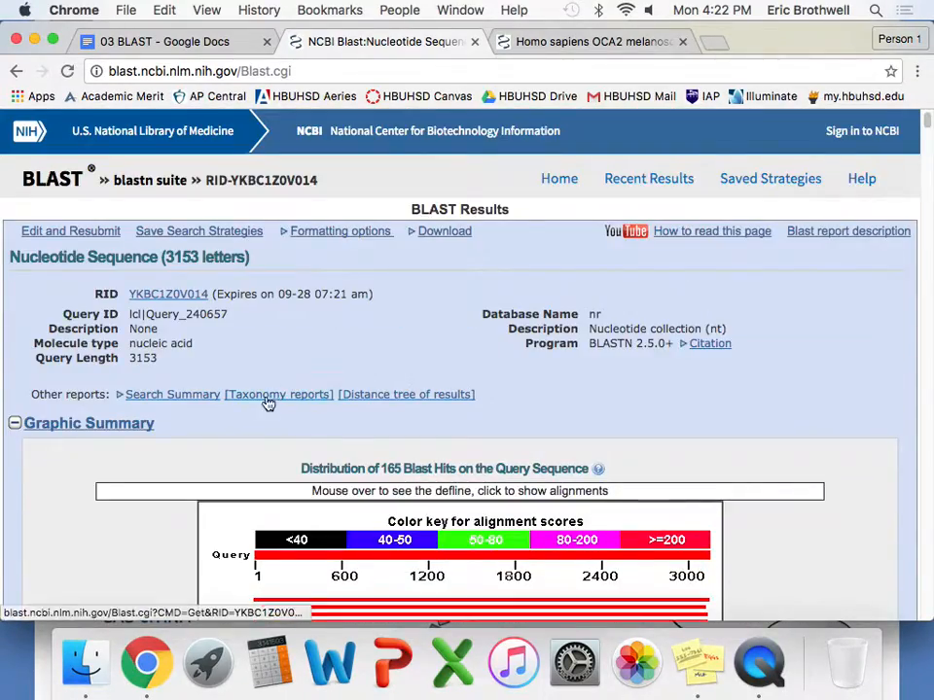
left_click(398, 399)
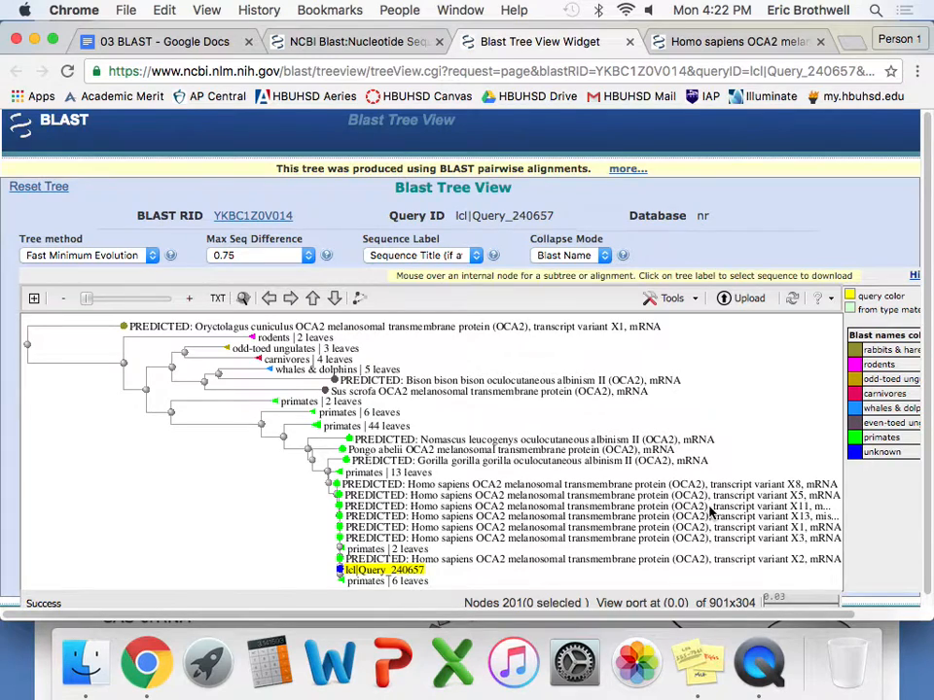
scroll(706, 506, "down", 1)
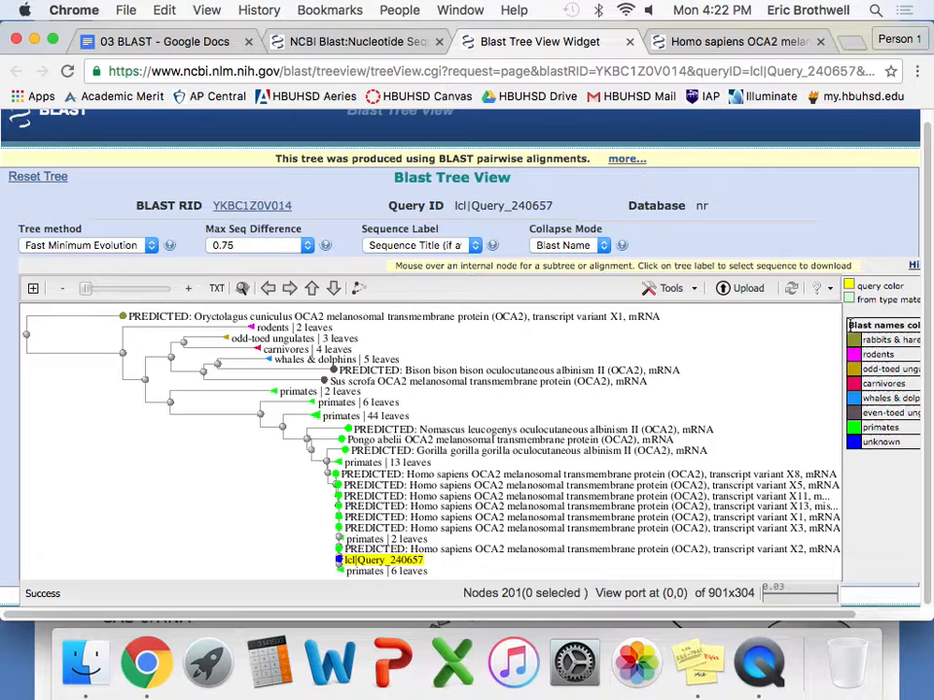
right_click(905, 654)
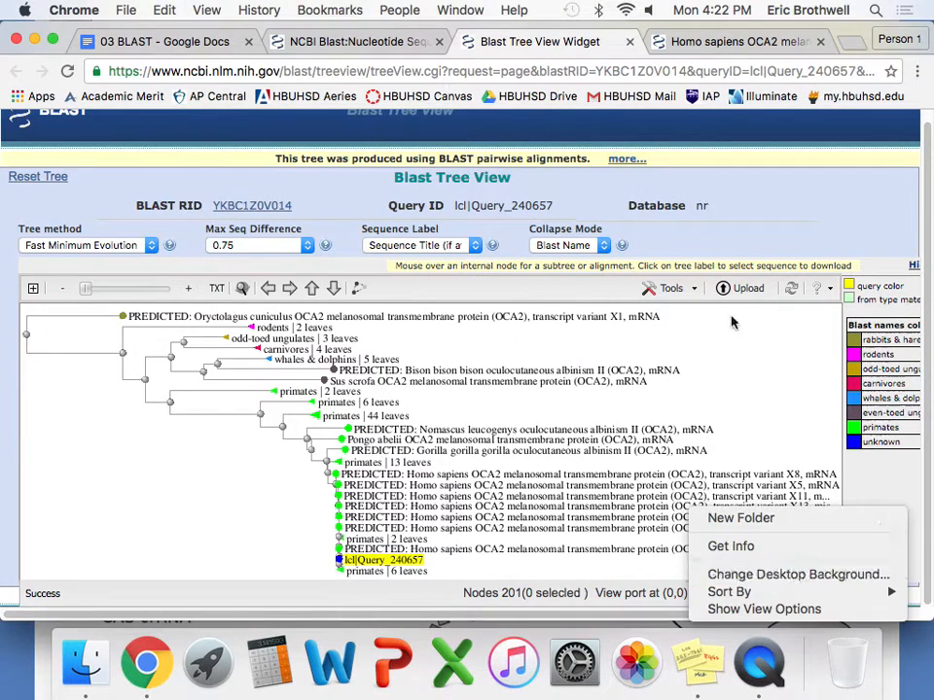
left_click(904, 651)
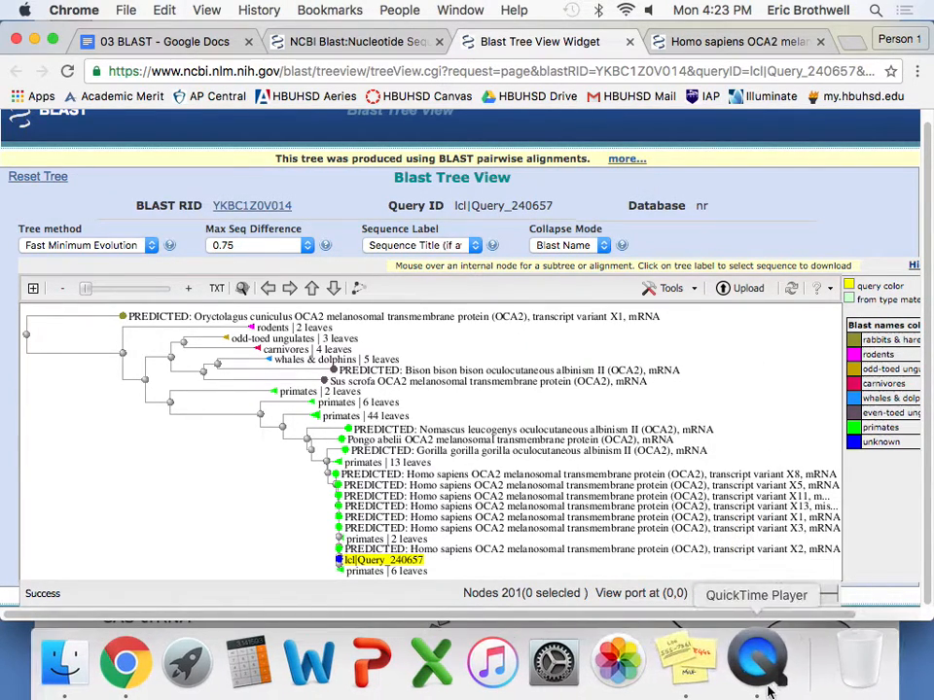